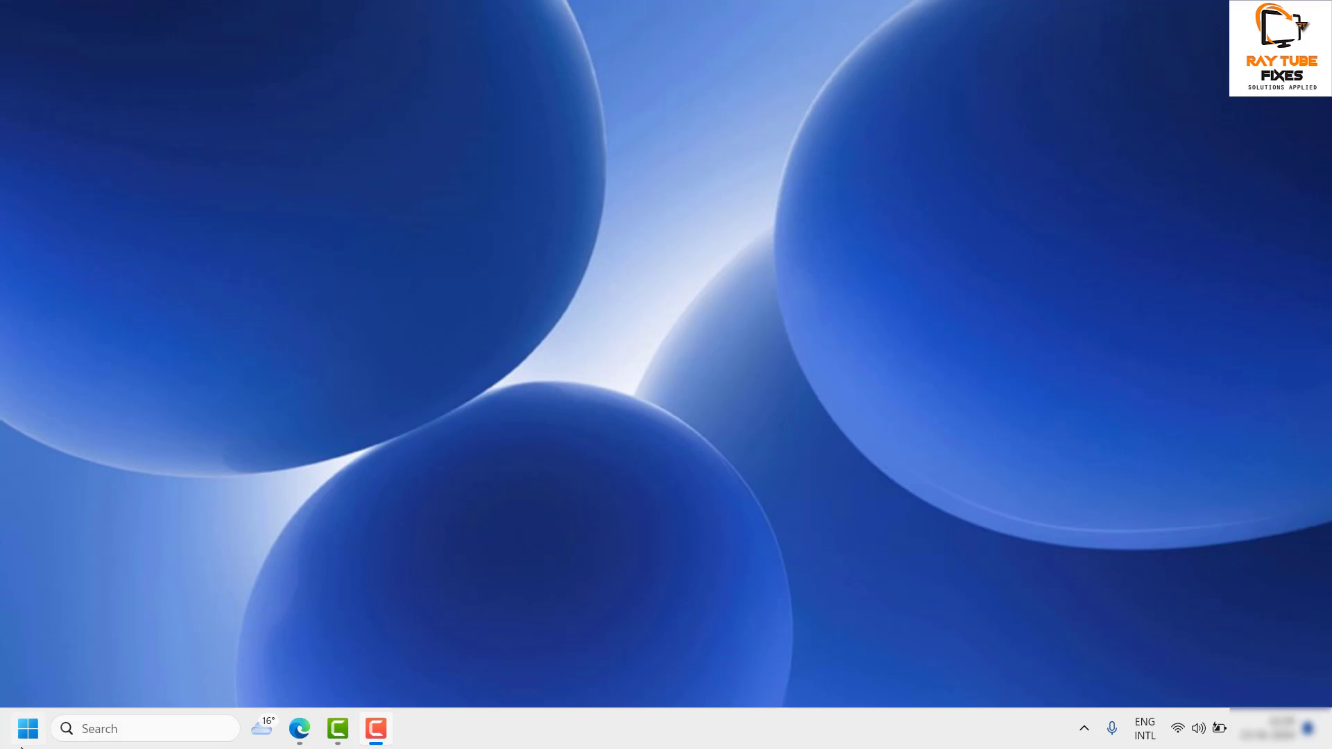
Open the Sound page in the Windows system settings.
{"action": "right_click", "coordinate": [27, 728]}
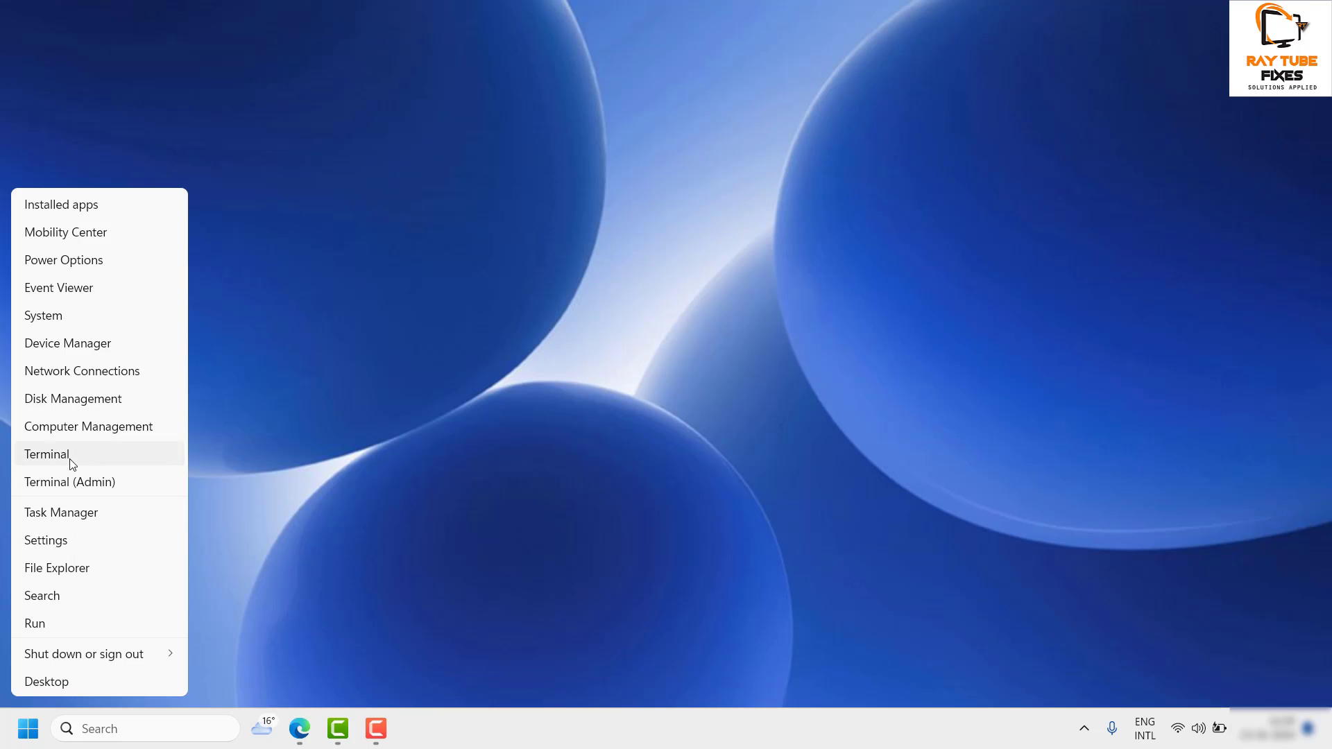
{"action": "left_click", "coordinate": [64, 541]}
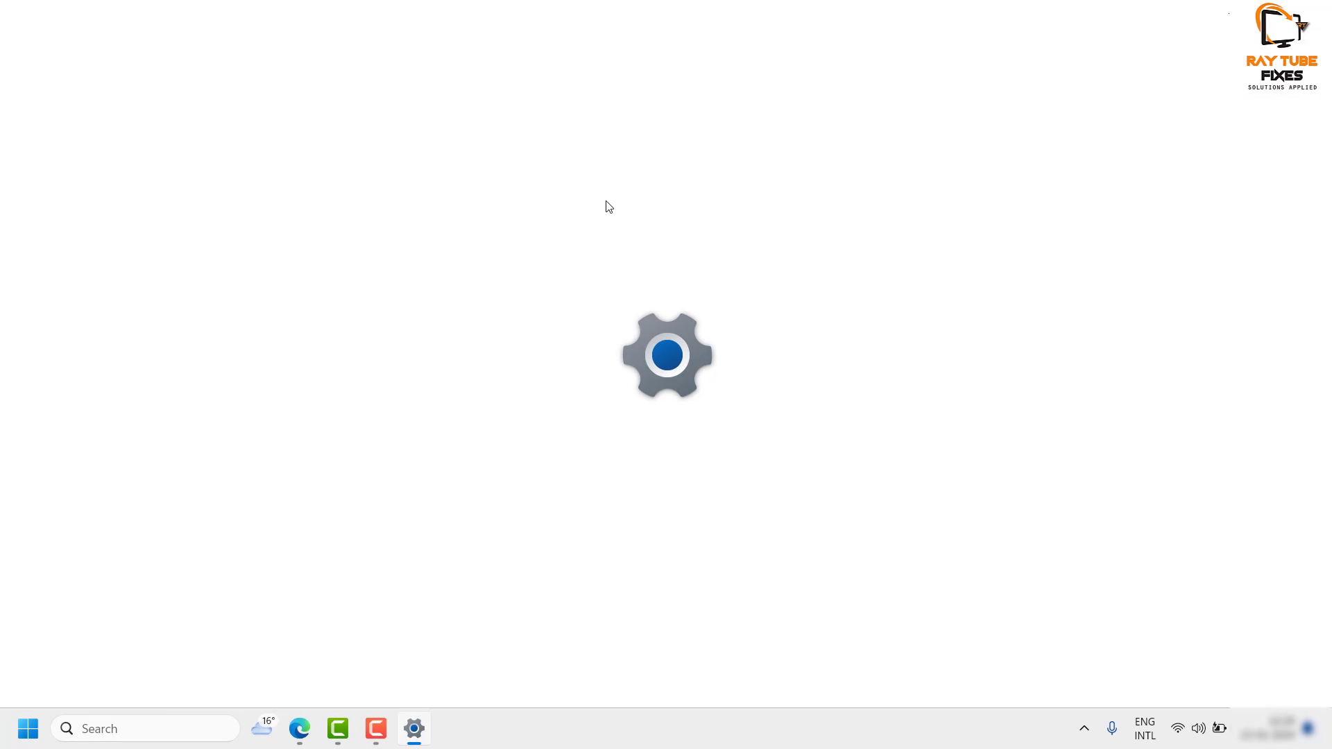
{"action": "left_click", "coordinate": [95, 226]}
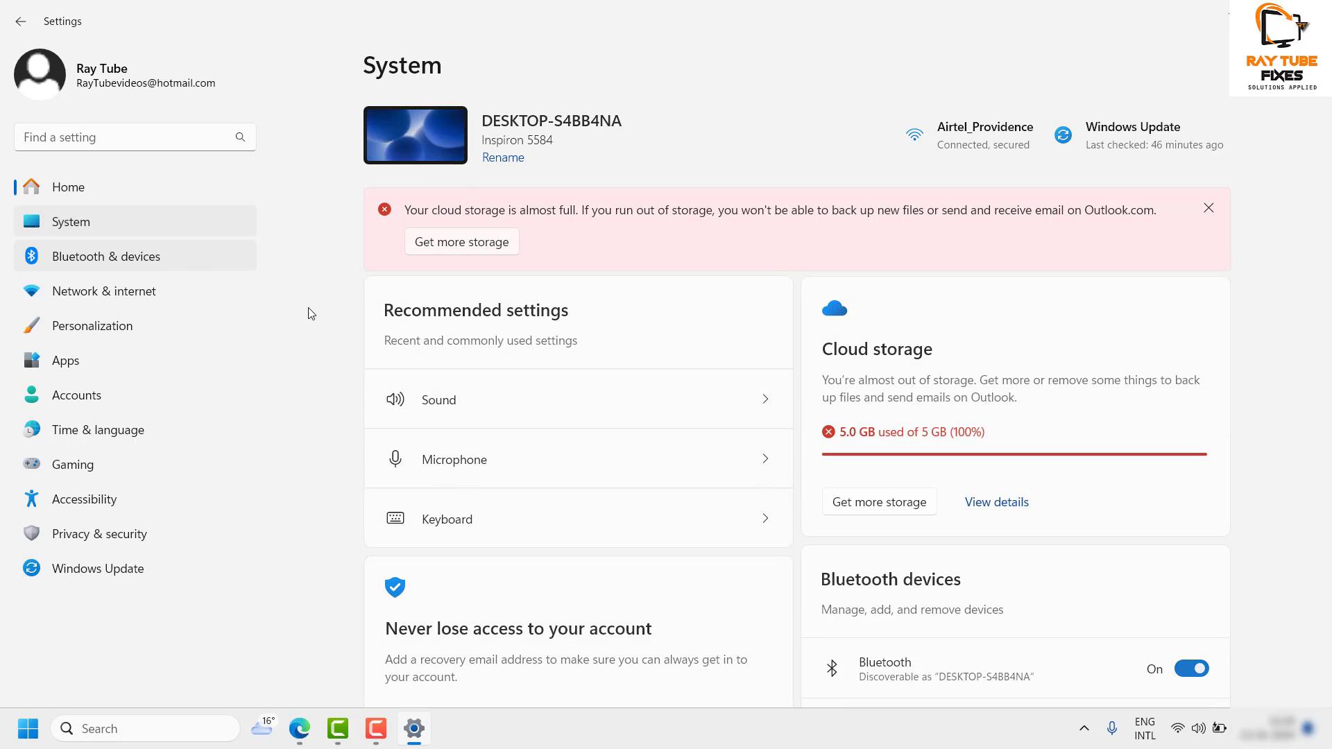
{"action": "scroll", "coordinate": [660, 367], "scroll_direction": "down", "scroll_amount": 3}
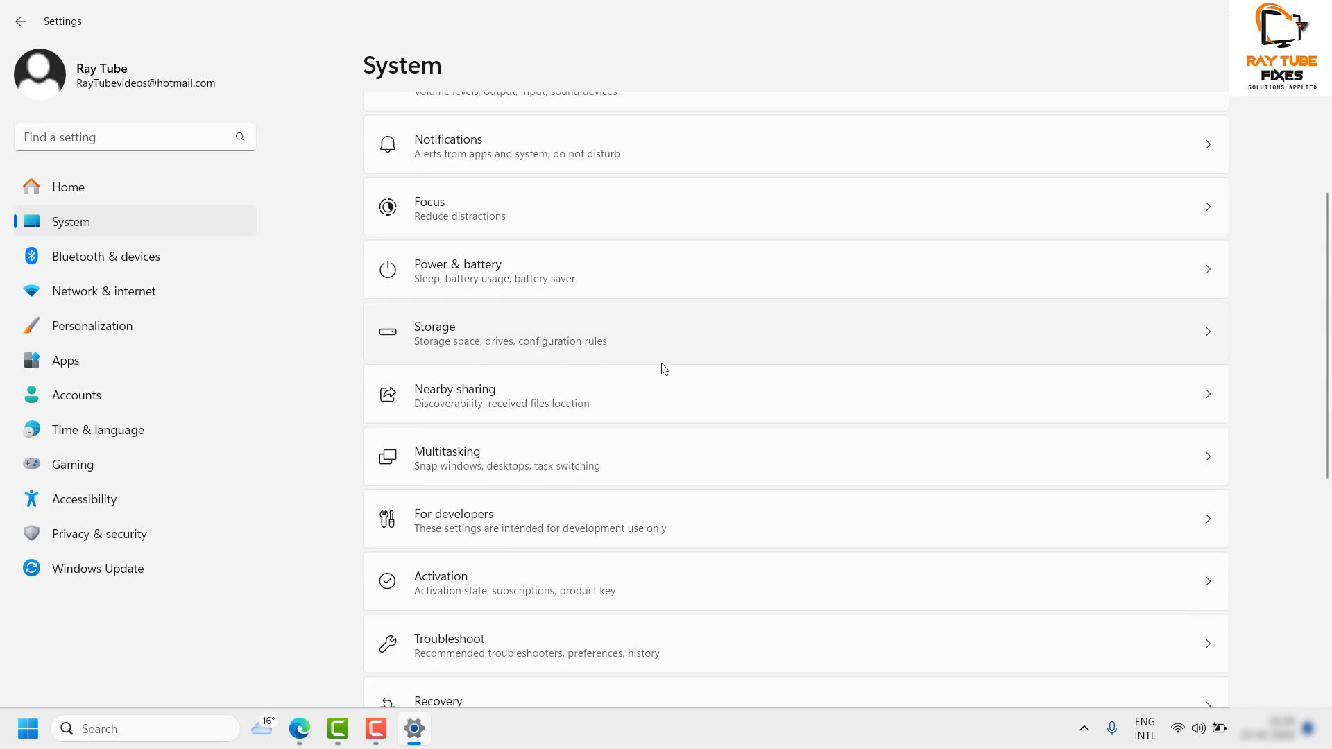
{"action": "scroll", "coordinate": [665, 368], "scroll_direction": "down", "scroll_amount": 5}
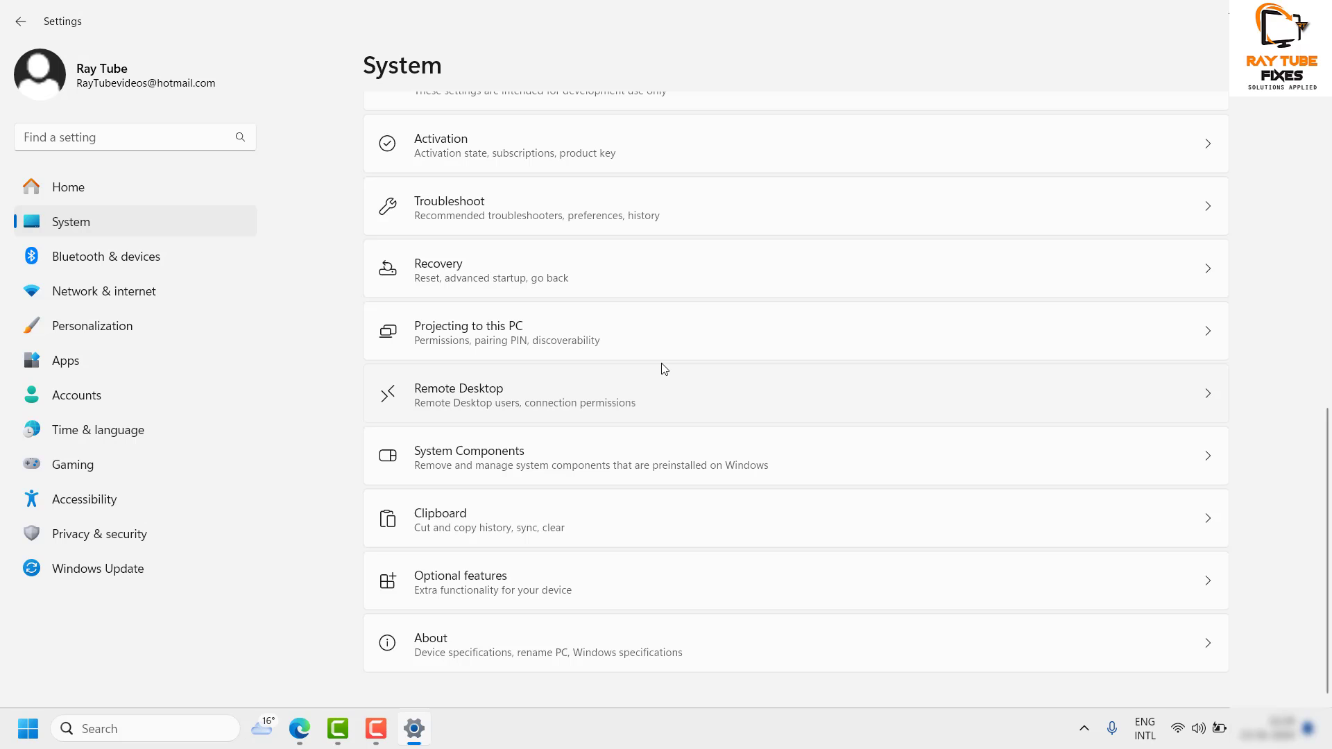
{"action": "scroll", "coordinate": [727, 345], "scroll_direction": "up", "scroll_amount": 5}
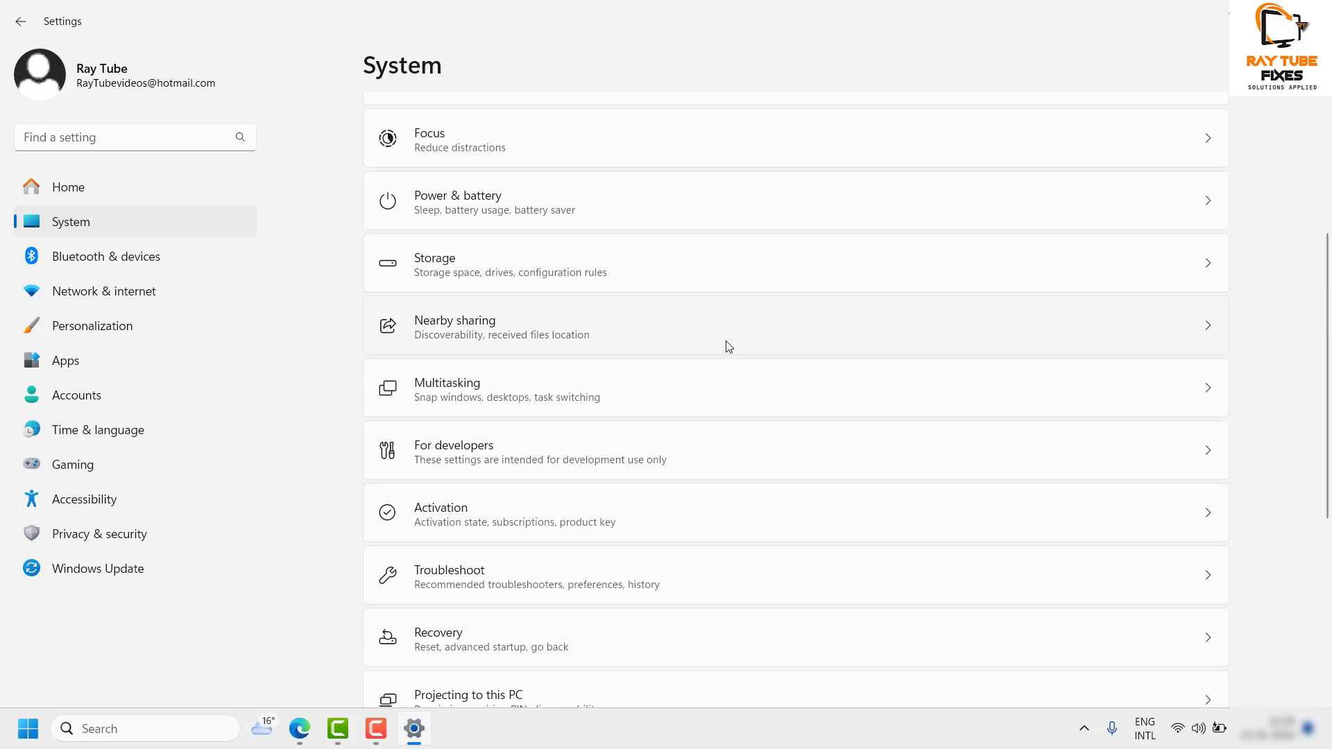
{"action": "scroll", "coordinate": [727, 345], "scroll_direction": "up", "scroll_amount": 3}
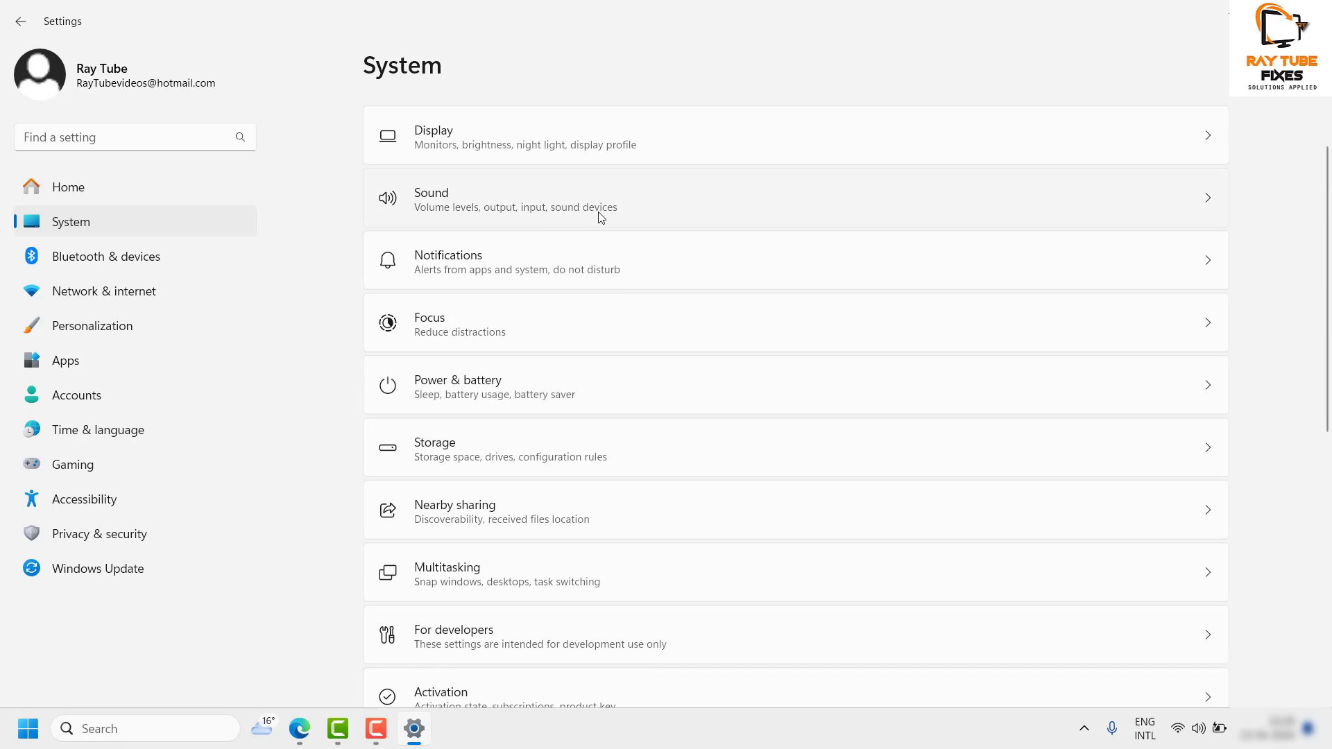
{"action": "left_click", "coordinate": [601, 216]}
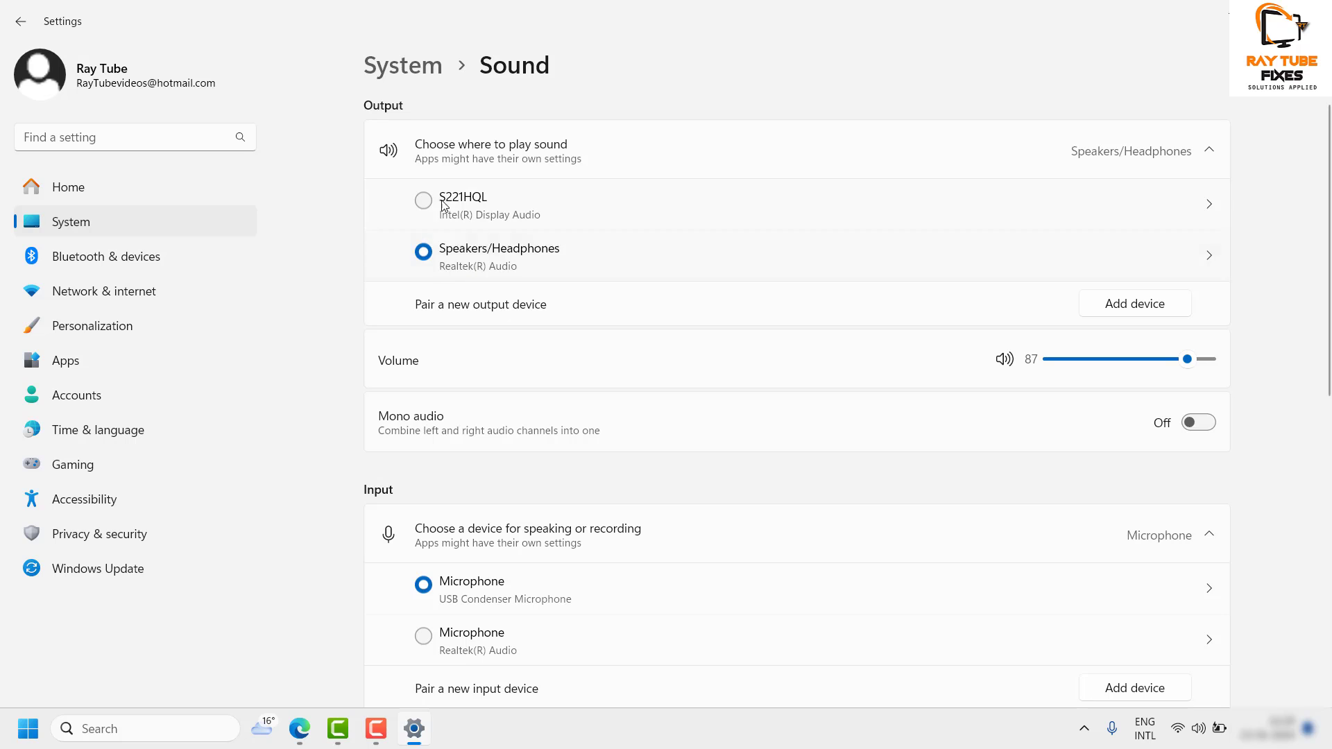
Open the properties of the USB Condenser Microphone and review its audio permission, input volume and test options.
{"action": "scroll", "coordinate": [589, 404], "scroll_direction": "down", "scroll_amount": 3}
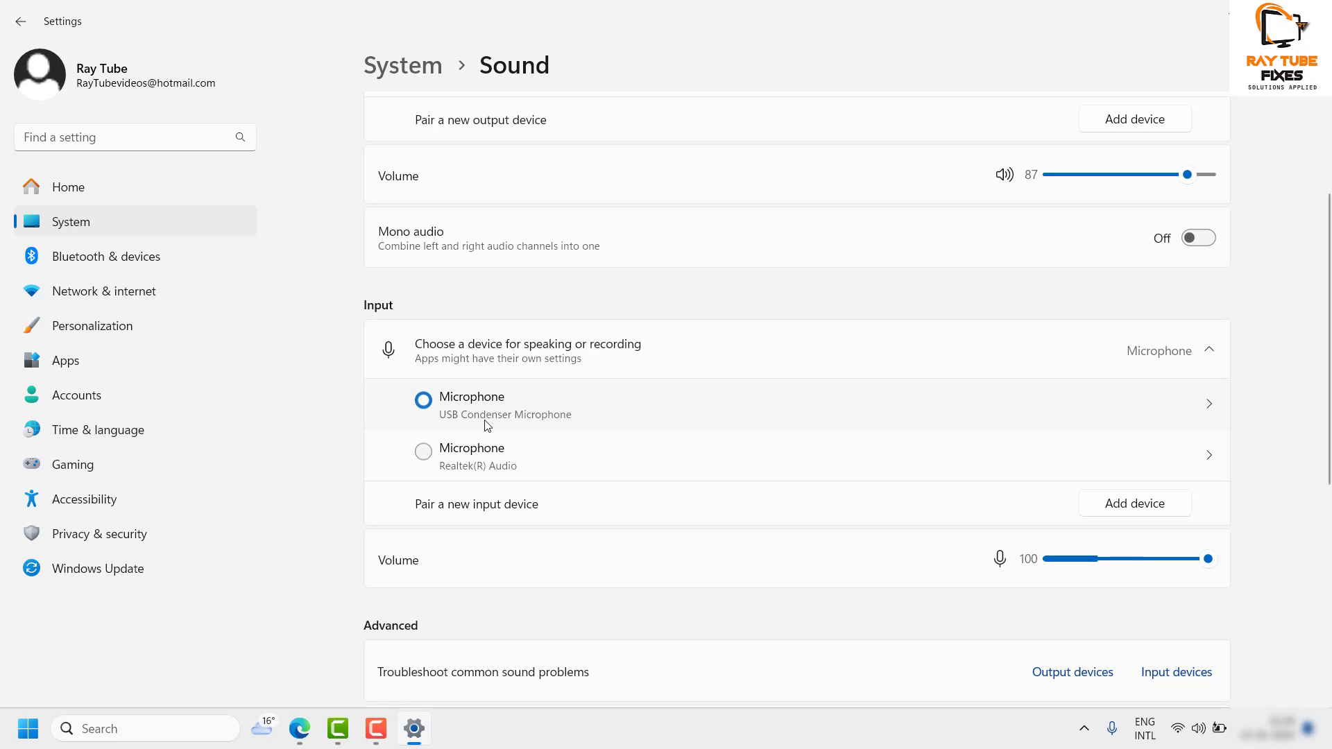
{"action": "left_click", "coordinate": [1209, 417]}
{"action": "scroll", "coordinate": [604, 452], "scroll_direction": "down", "scroll_amount": 1}
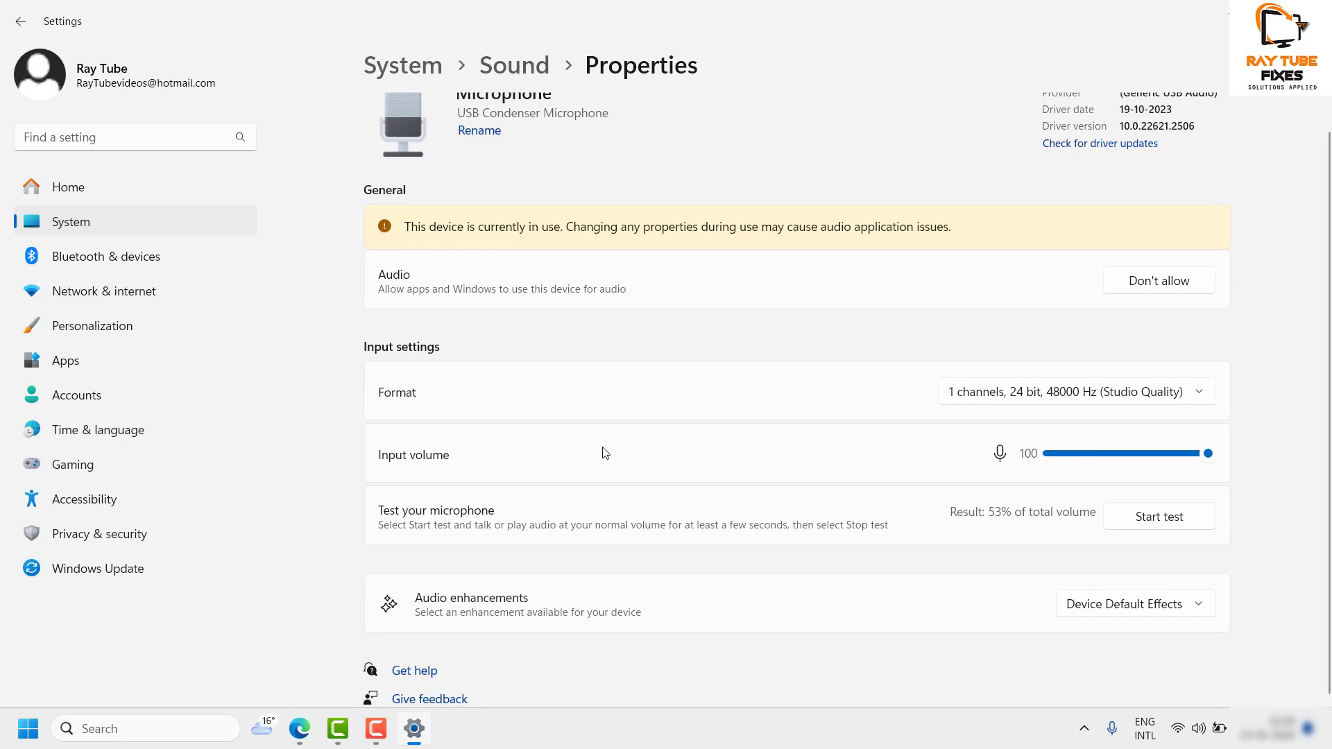
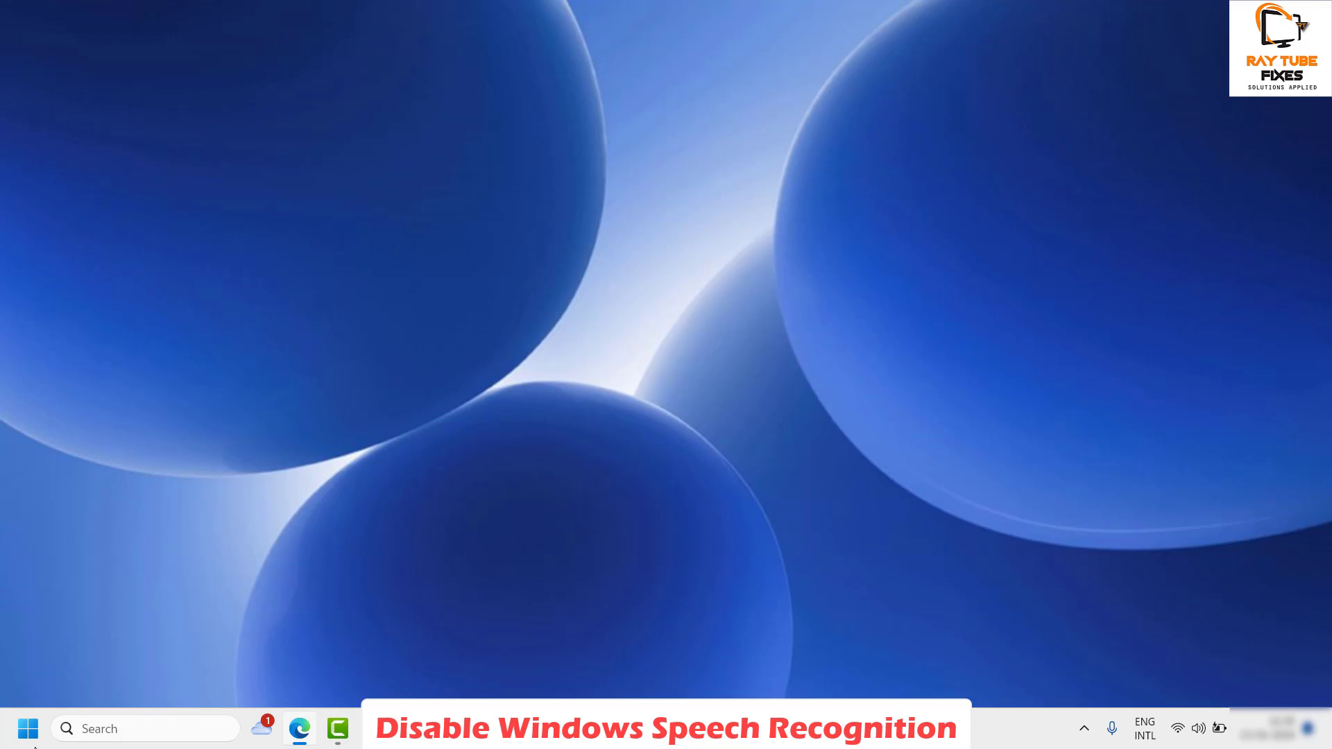
Check the Windows Speech Recognition setting under the Accessibility speech options and close Settings.
{"action": "right_click", "coordinate": [28, 728]}
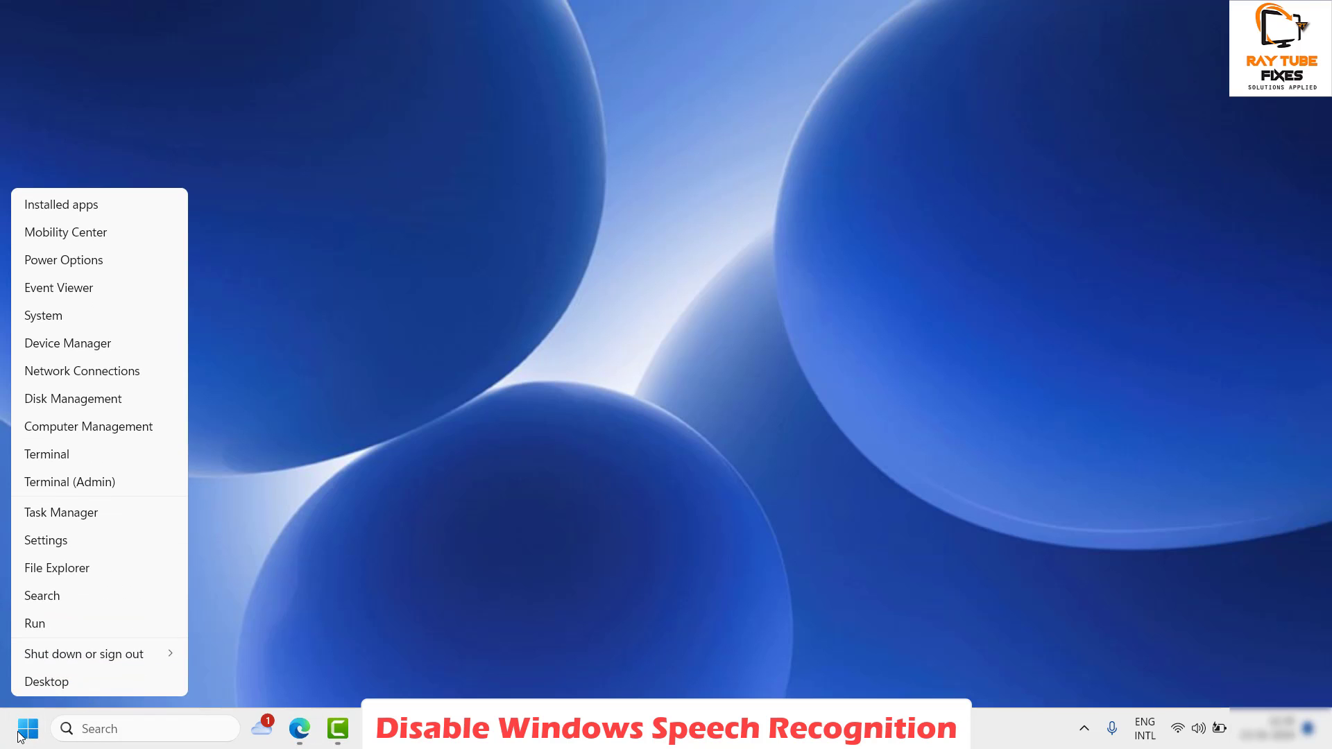
{"action": "left_click", "coordinate": [72, 540]}
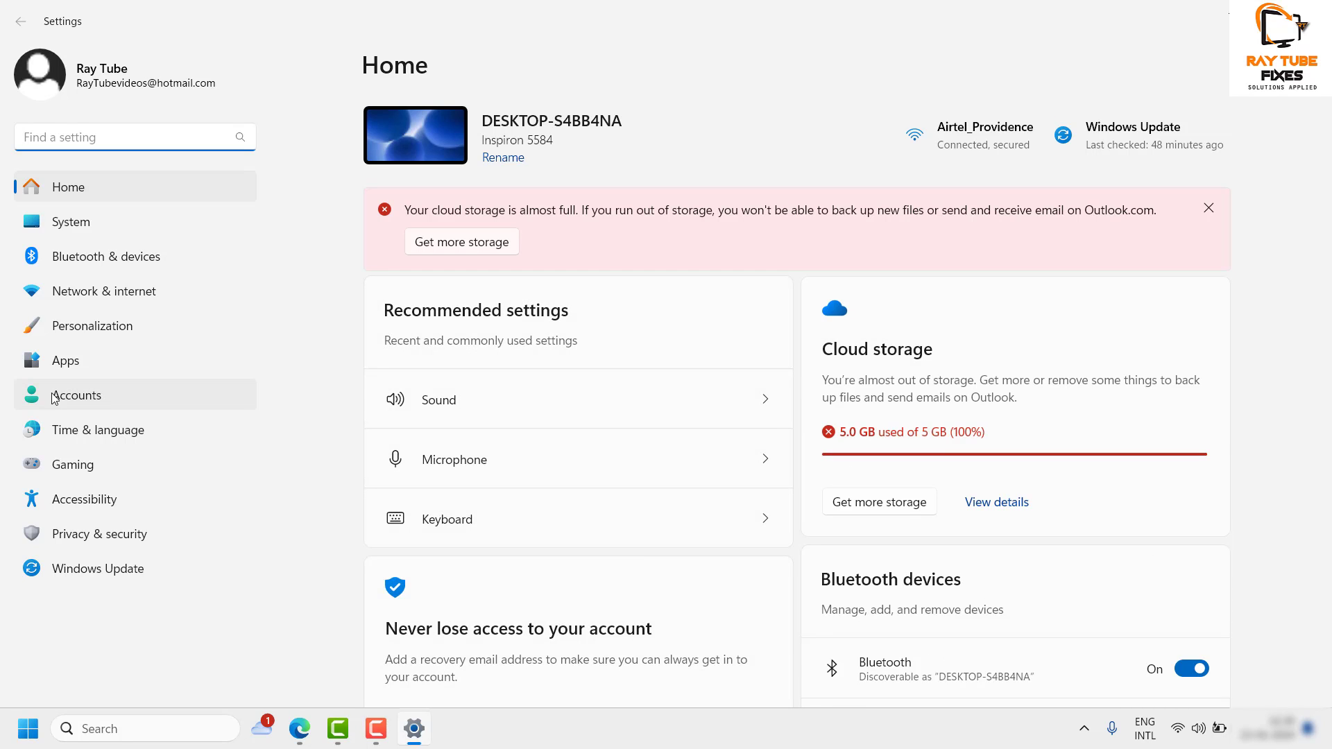
{"action": "left_click", "coordinate": [134, 505]}
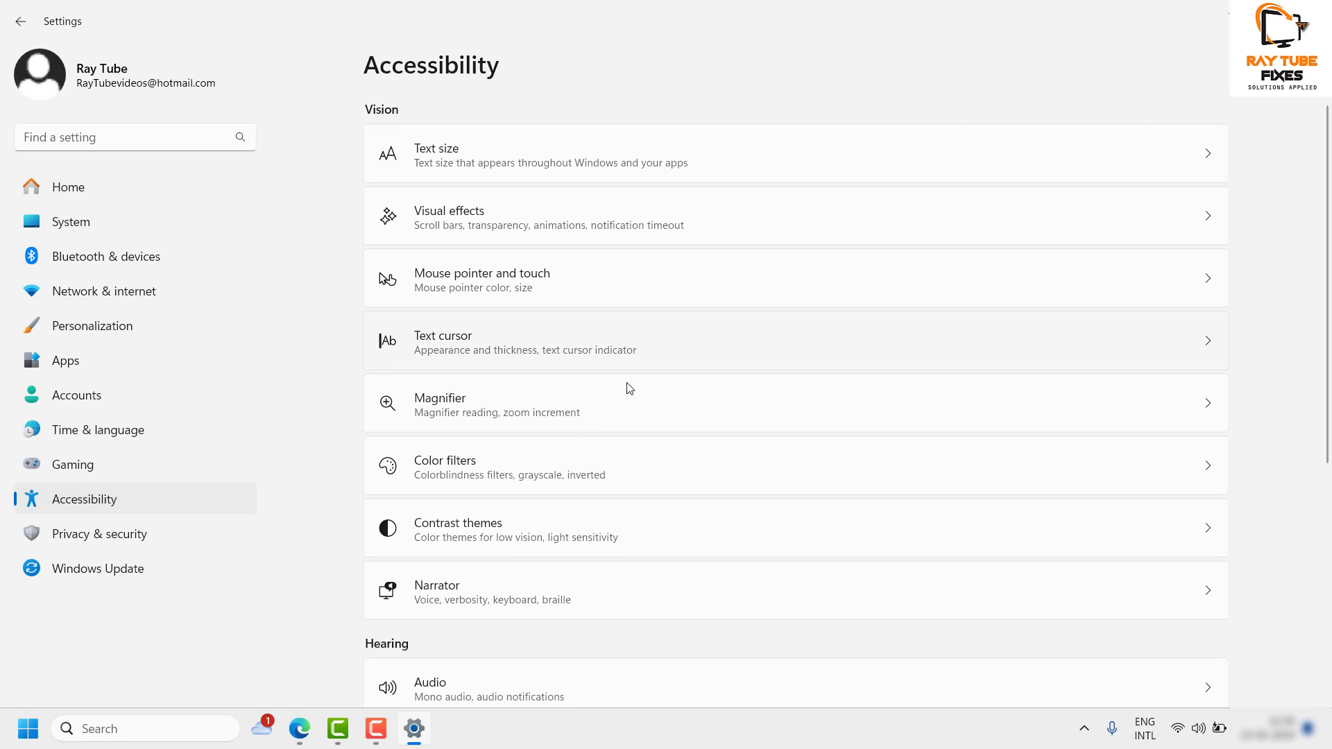
{"action": "scroll", "coordinate": [595, 388], "scroll_direction": "down", "scroll_amount": 3}
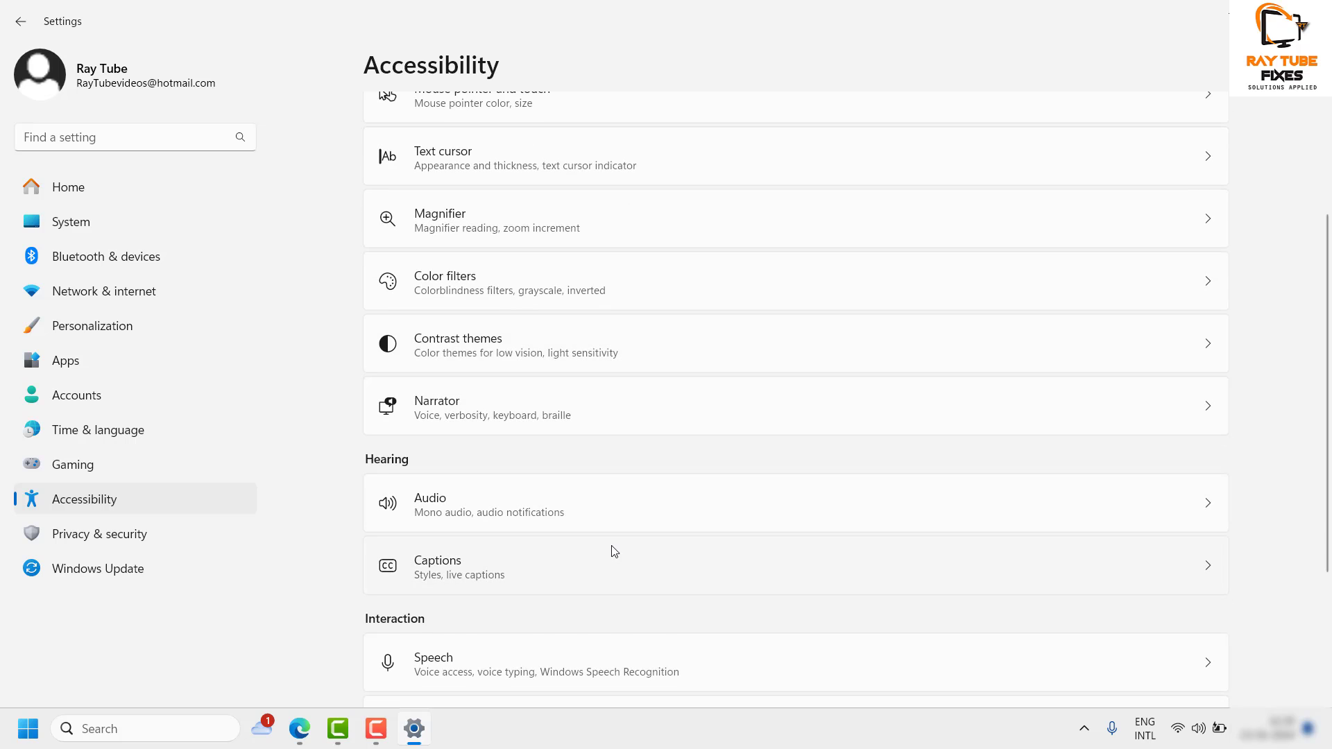
{"action": "left_click", "coordinate": [611, 663]}
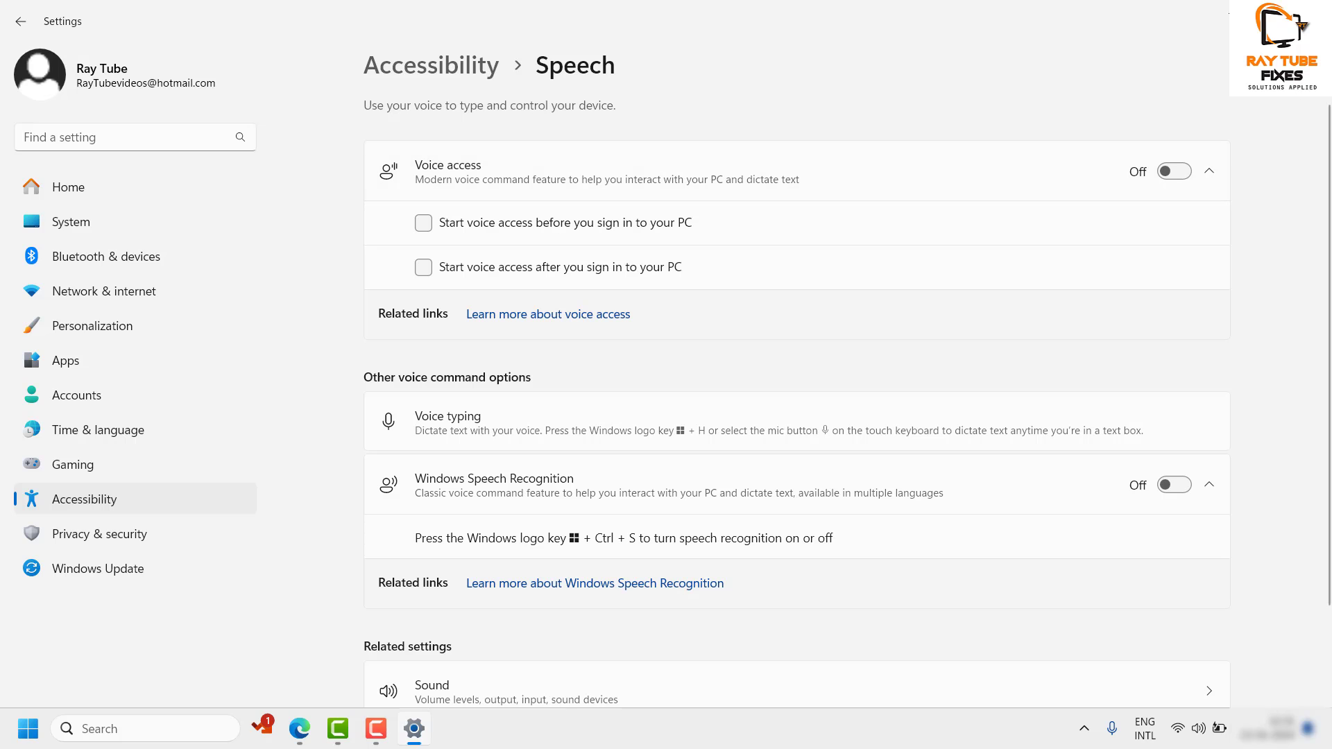
{"action": "left_click", "coordinate": [1313, 11]}
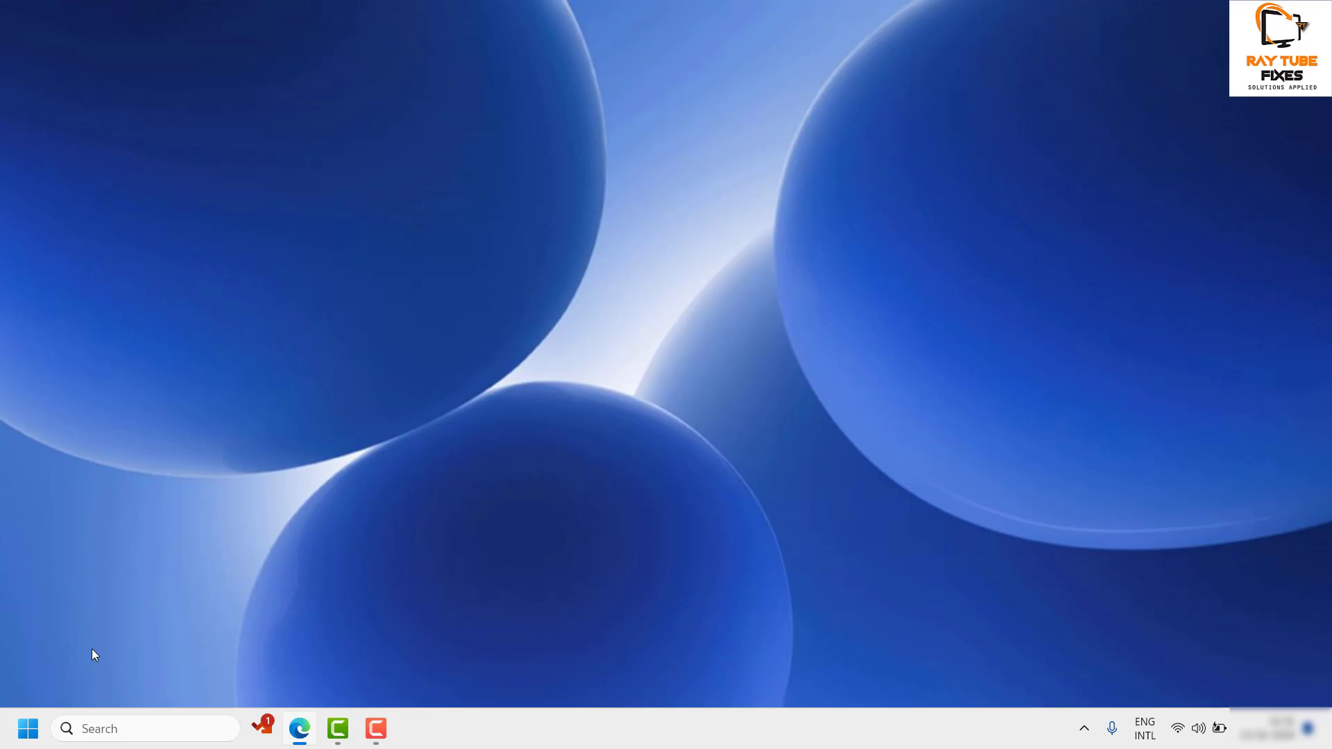
Open the Windows Services console by running services.msc.
{"action": "right_click", "coordinate": [28, 735]}
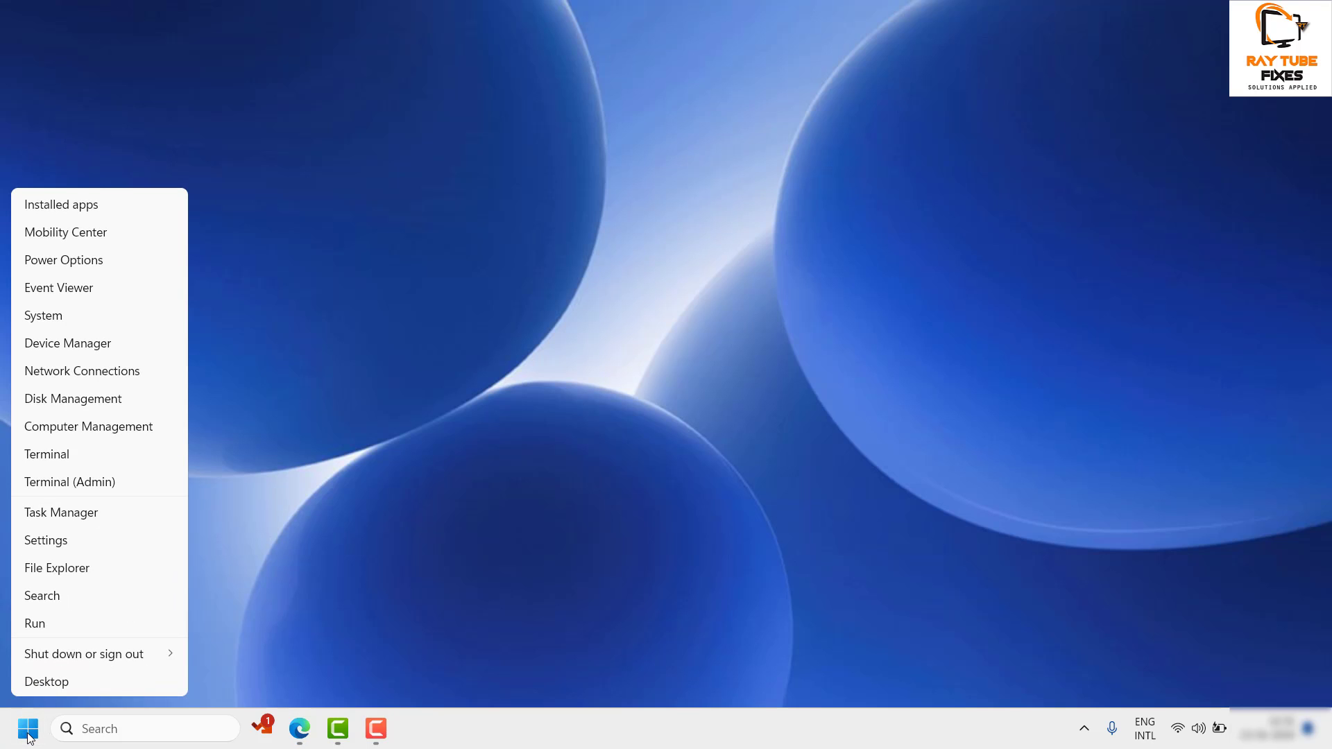
{"action": "left_click", "coordinate": [61, 622]}
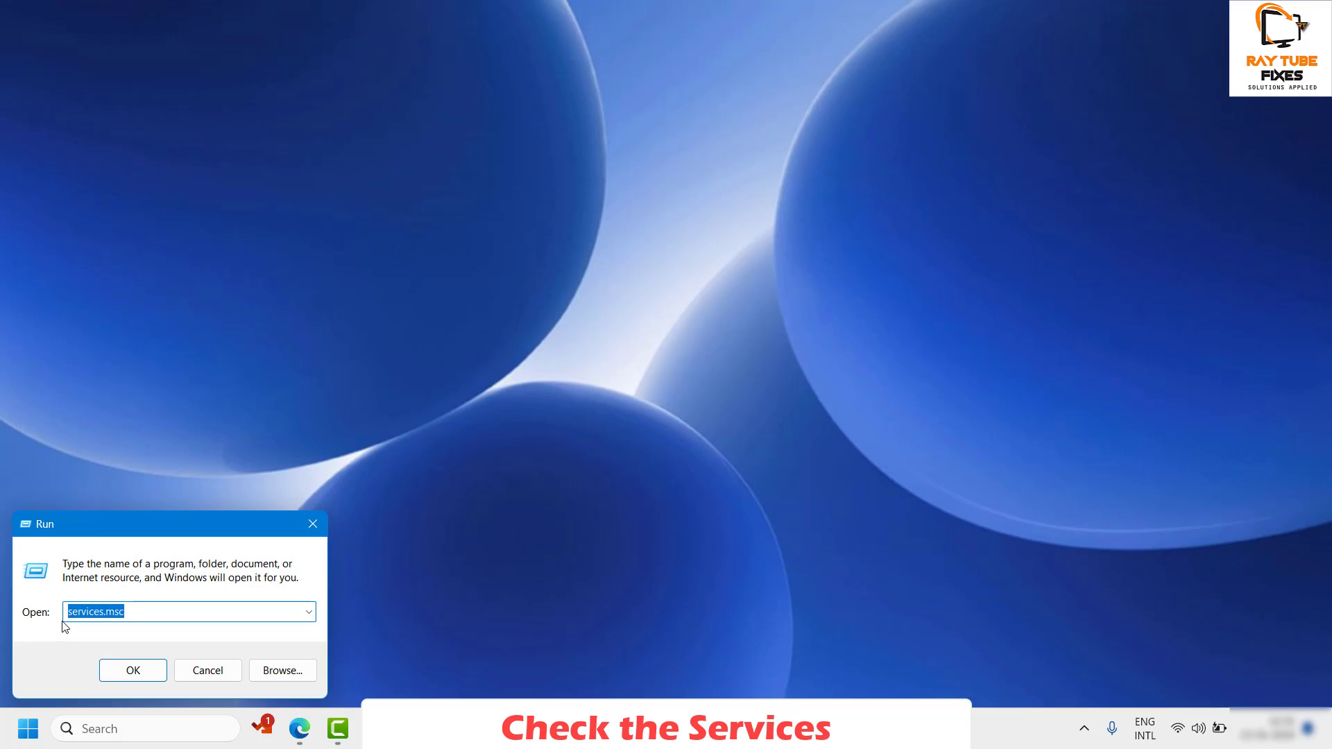
{"action": "left_click", "coordinate": [151, 611]}
{"action": "left_click", "coordinate": [132, 667]}
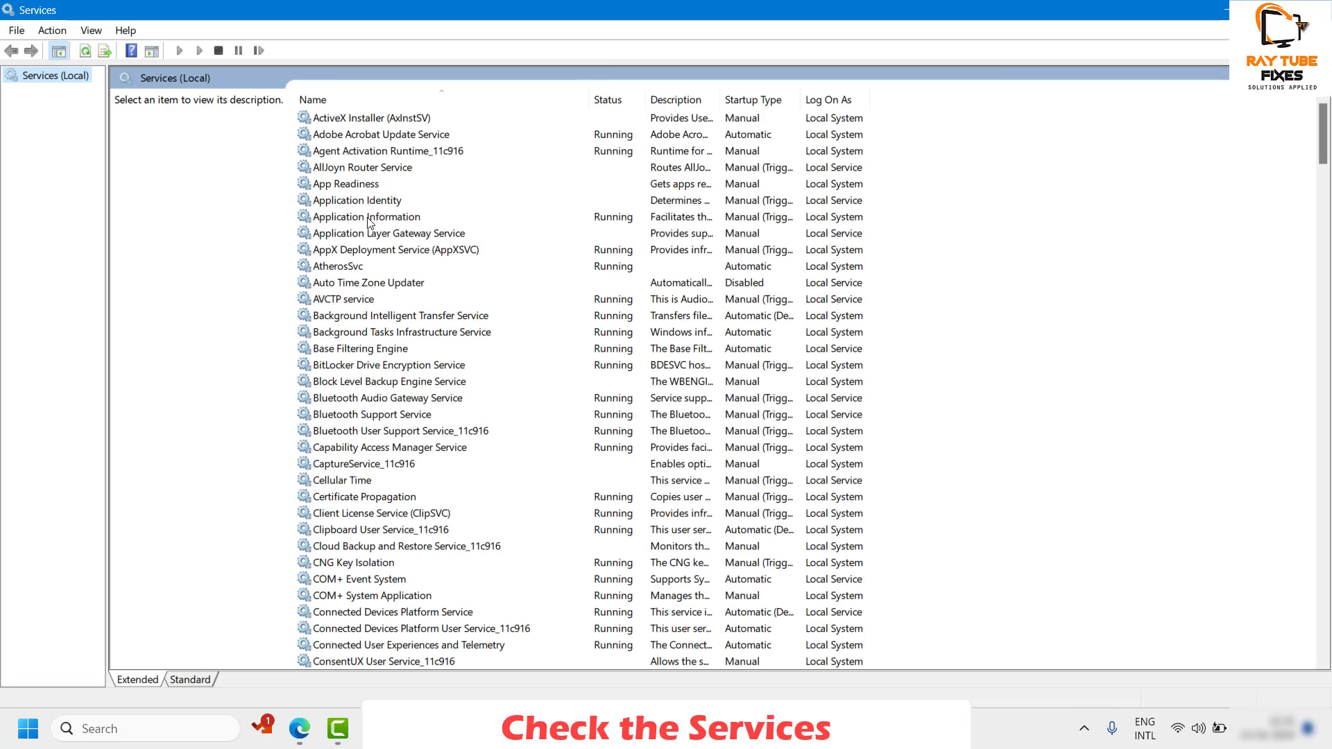
Check the restart action available for the Agent Activation Runtime service and dismiss it without applying.
{"action": "left_click", "coordinate": [382, 154]}
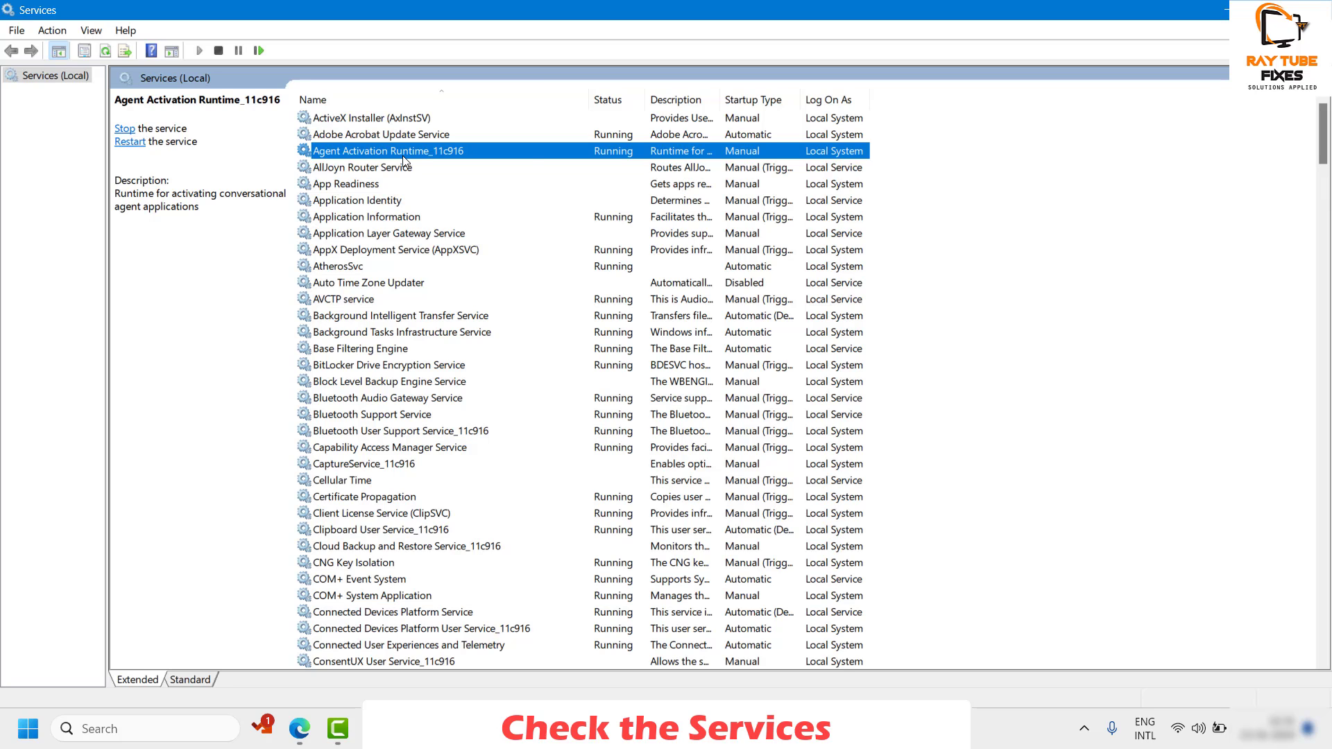
{"action": "right_click", "coordinate": [403, 156]}
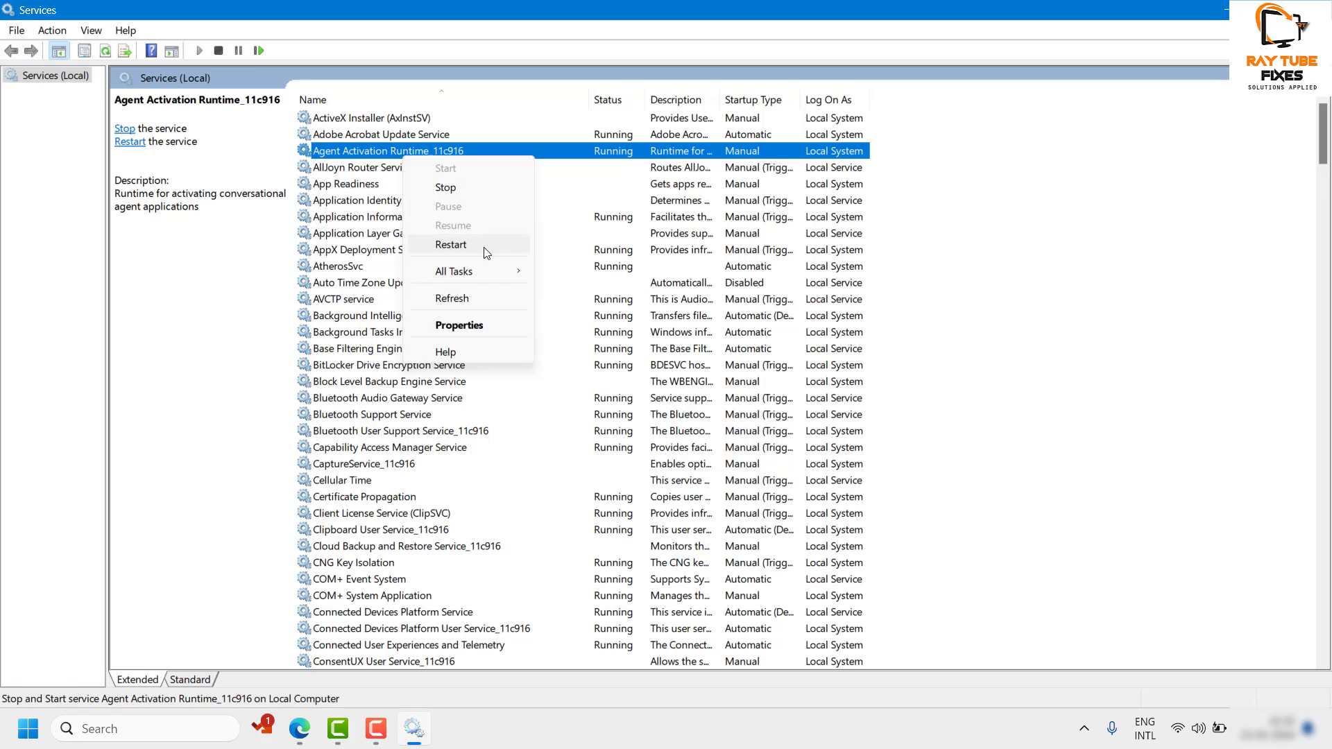
{"action": "left_click", "coordinate": [485, 401]}
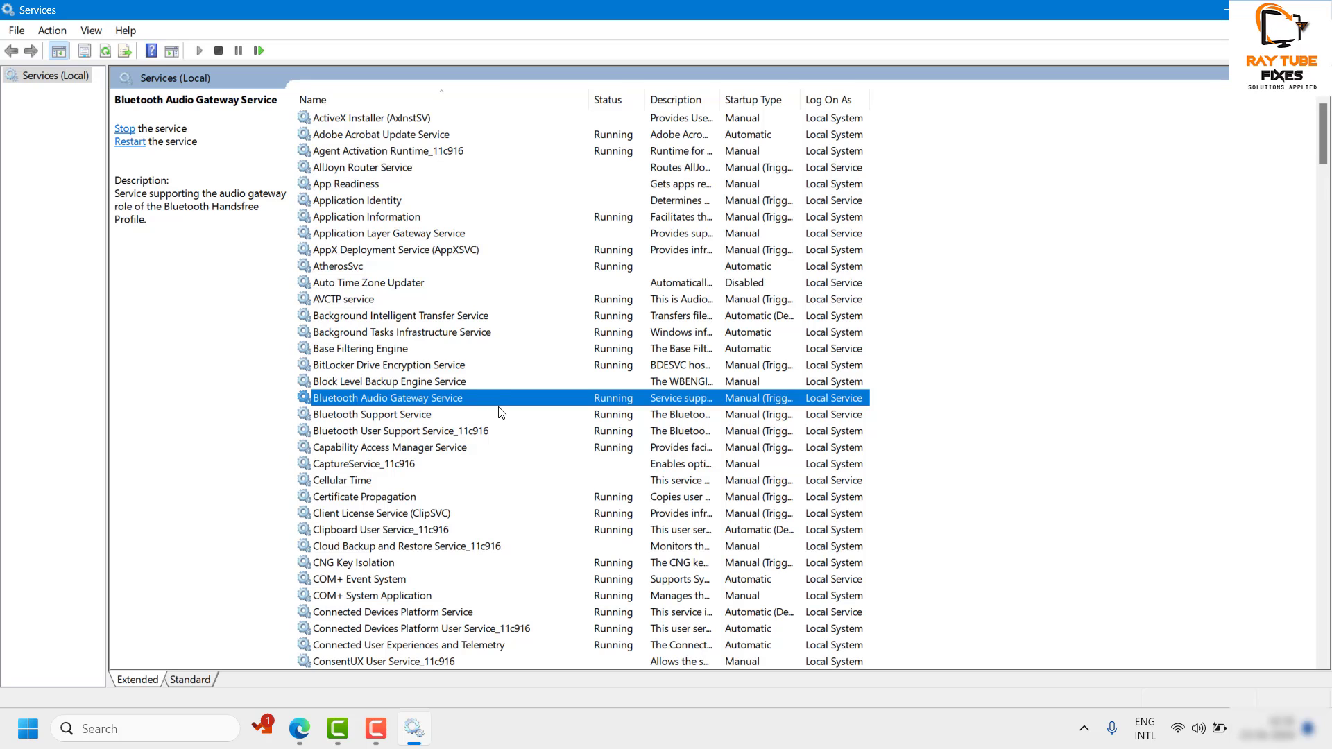
Locate the Human Interface Device Service and check its restart action, dismissing it without applying.
{"action": "left_click", "coordinate": [499, 409]}
{"action": "key", "text": "n"}
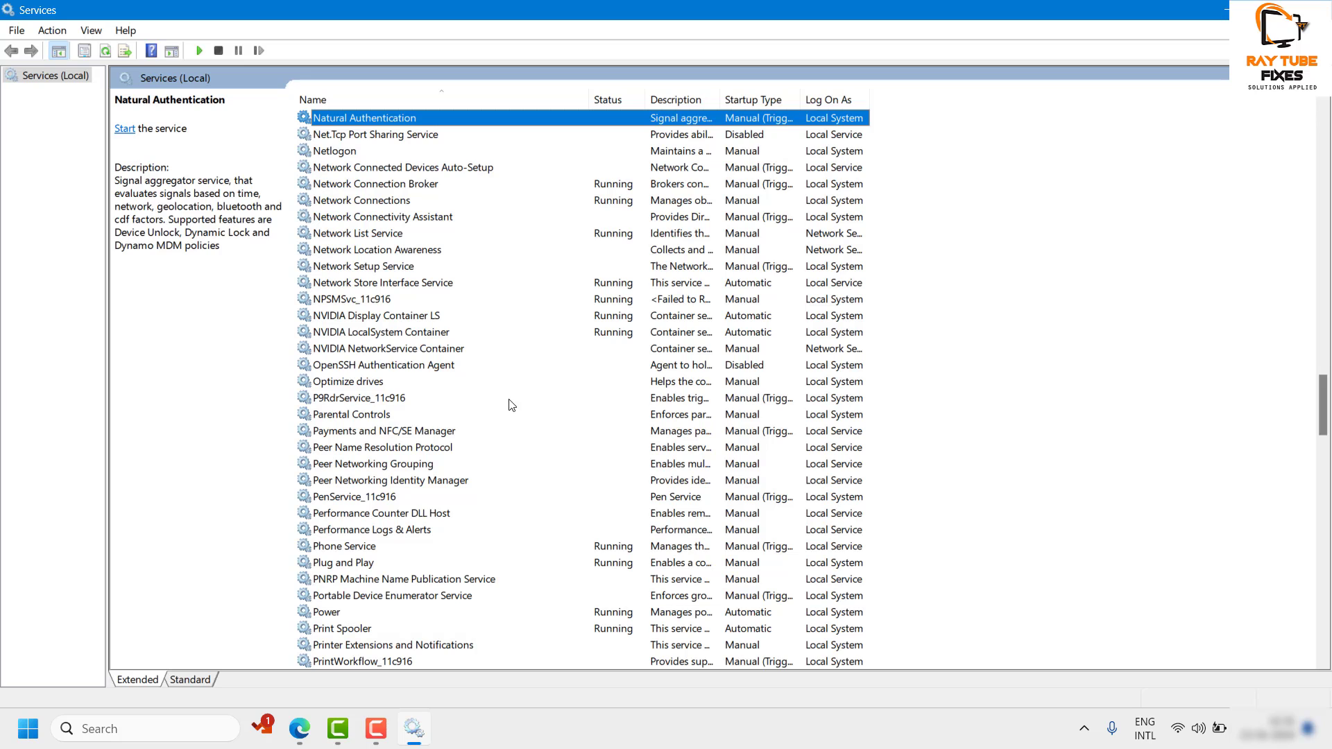
{"action": "left_click", "coordinate": [509, 400]}
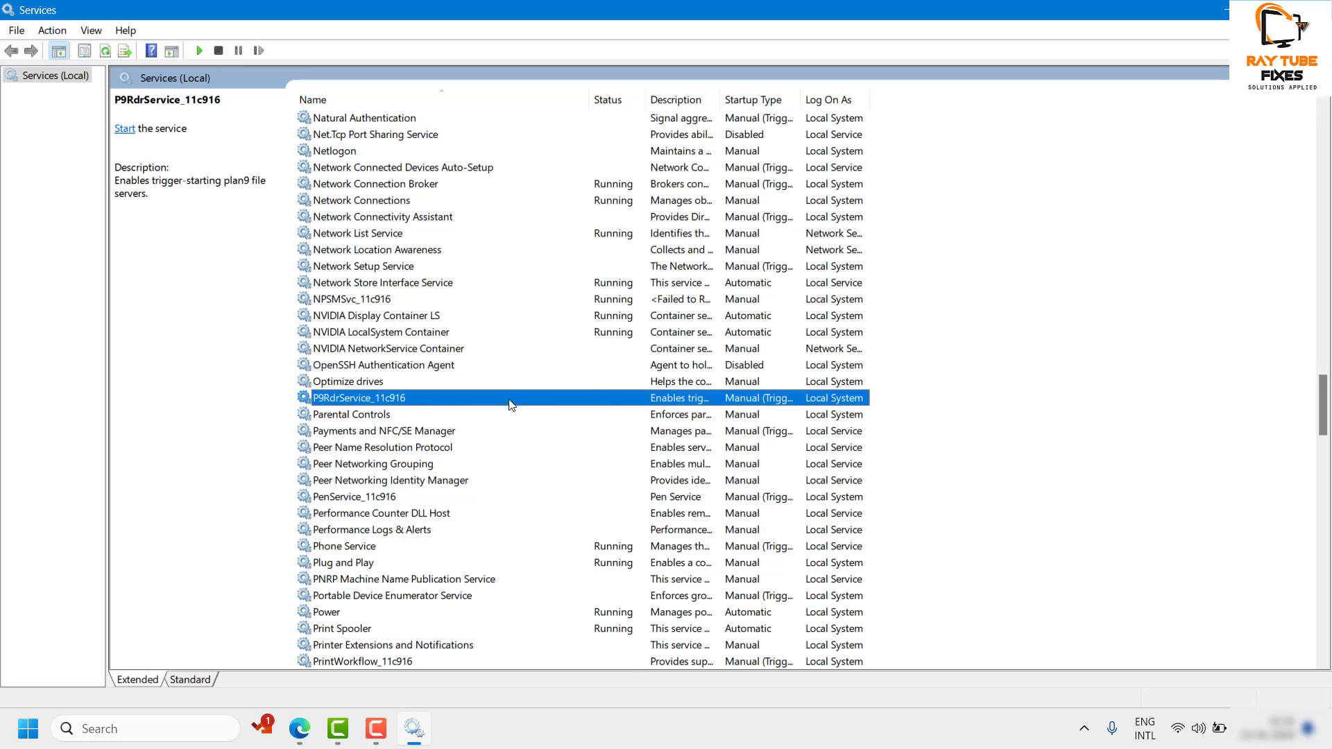
{"action": "key", "text": "h"}
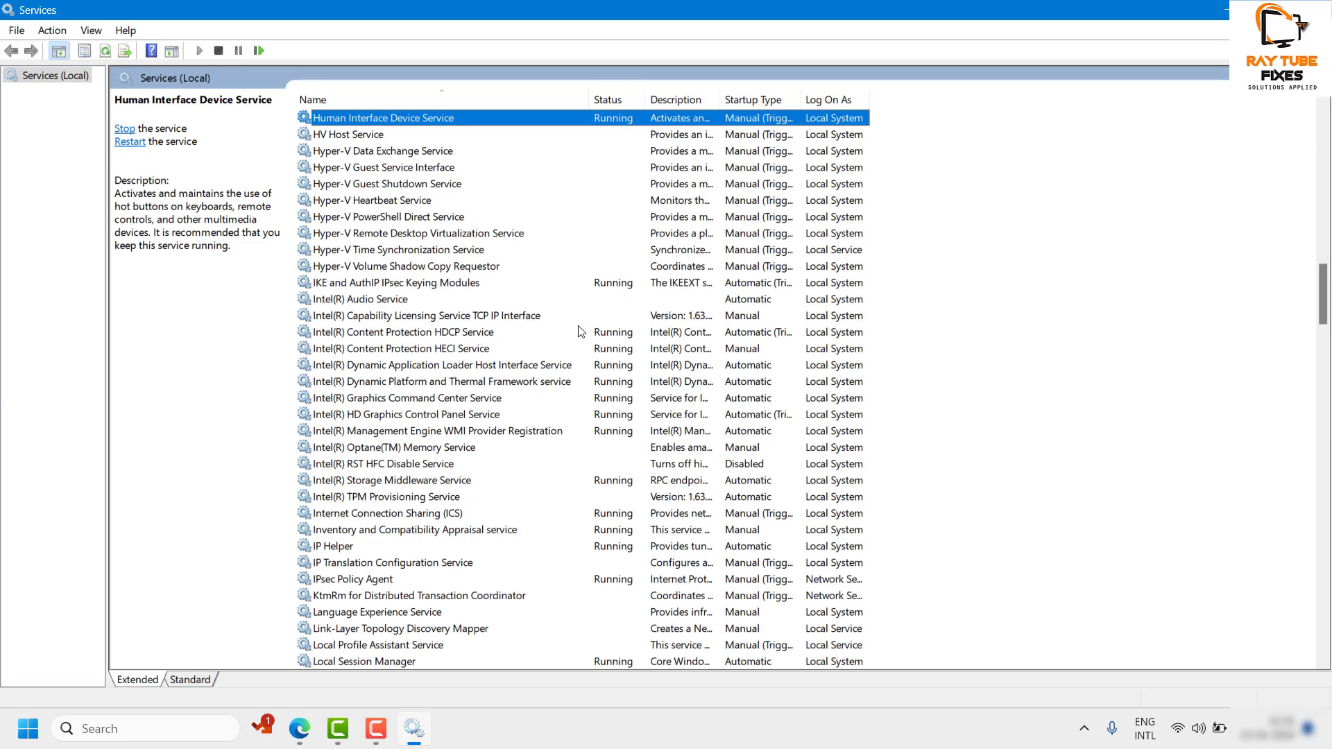
{"action": "scroll", "coordinate": [532, 285], "scroll_direction": "up", "scroll_amount": 2}
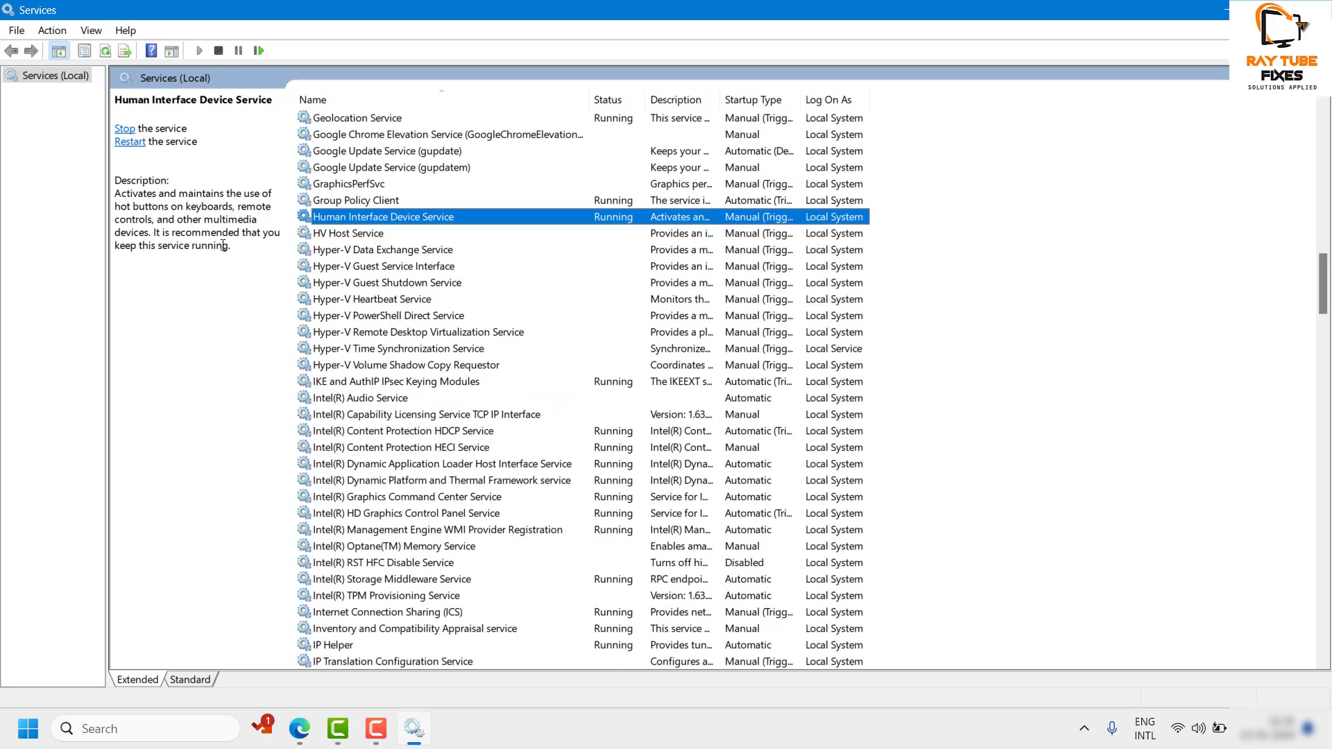
{"action": "right_click", "coordinate": [406, 222]}
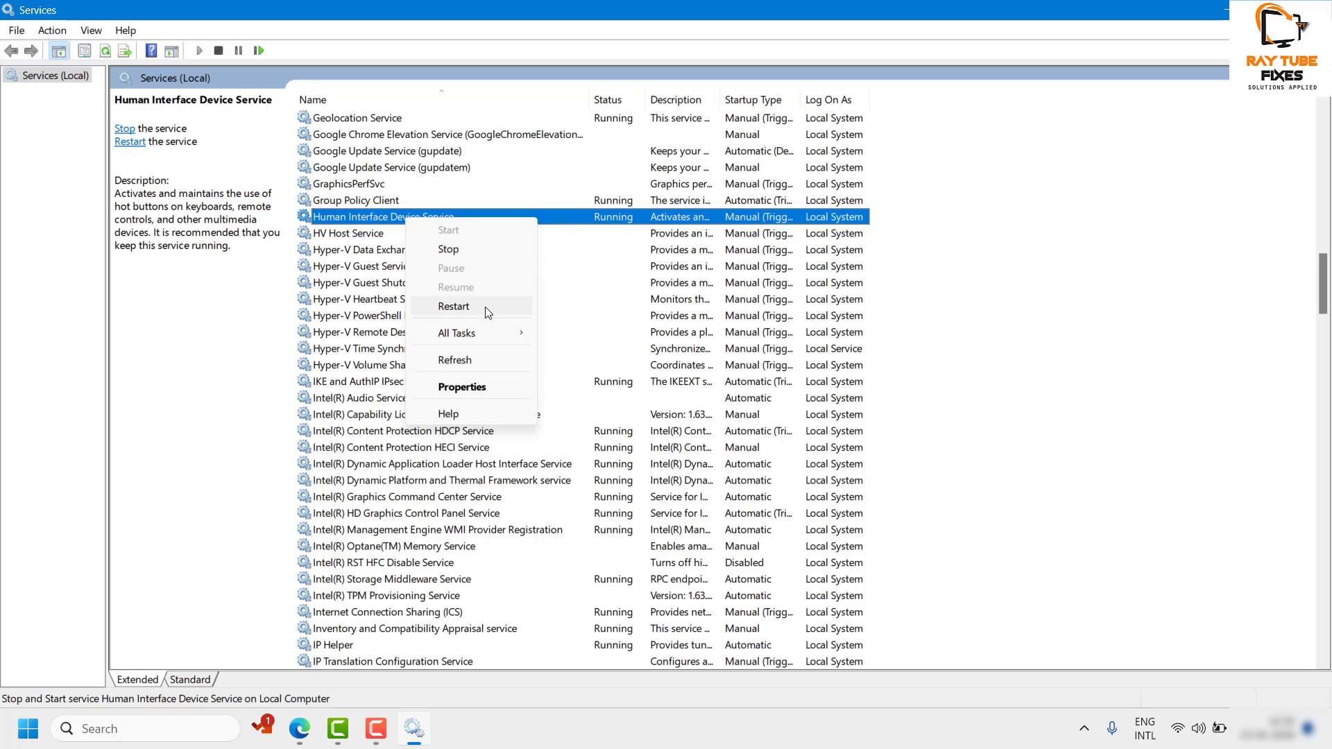
{"action": "left_click", "coordinate": [467, 481]}
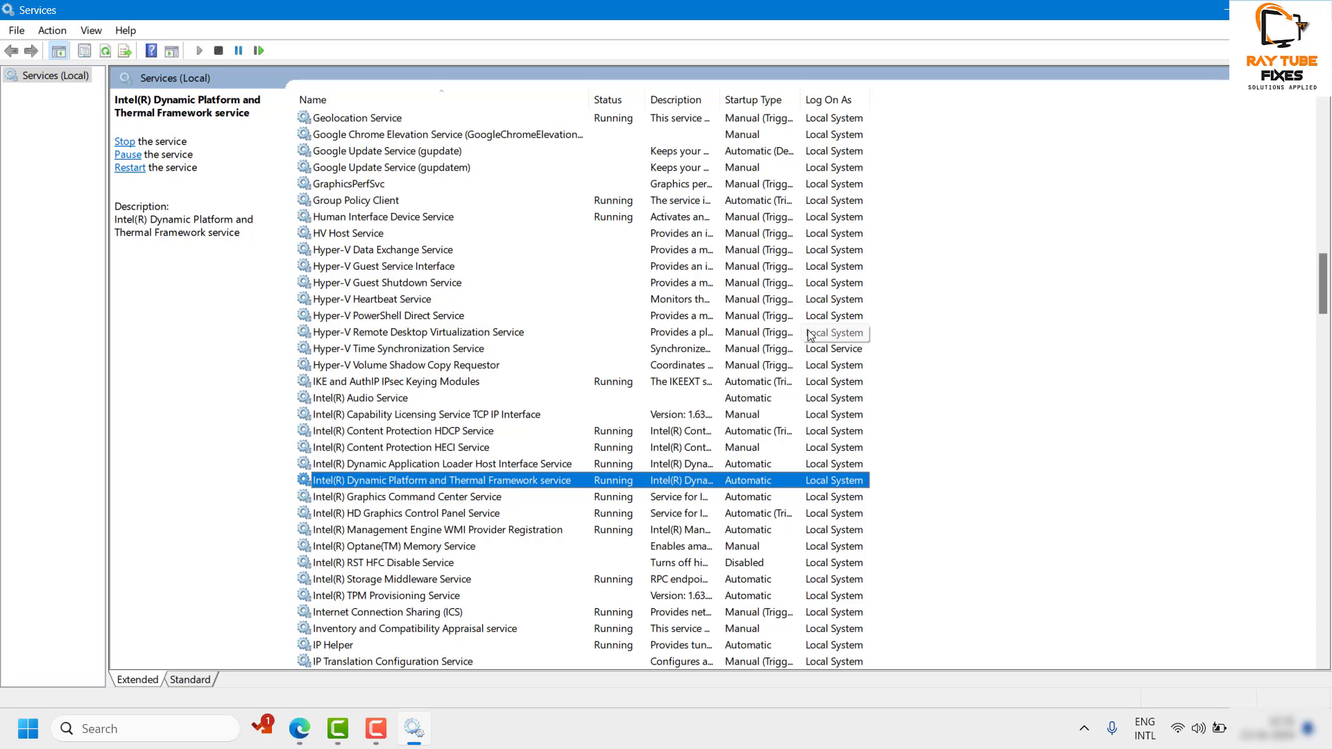
Find the Windows Audio services and show the actions available for Windows Audio Endpoint Builder.
{"action": "left_click", "coordinate": [377, 431]}
{"action": "type", "text": "windows audio"}
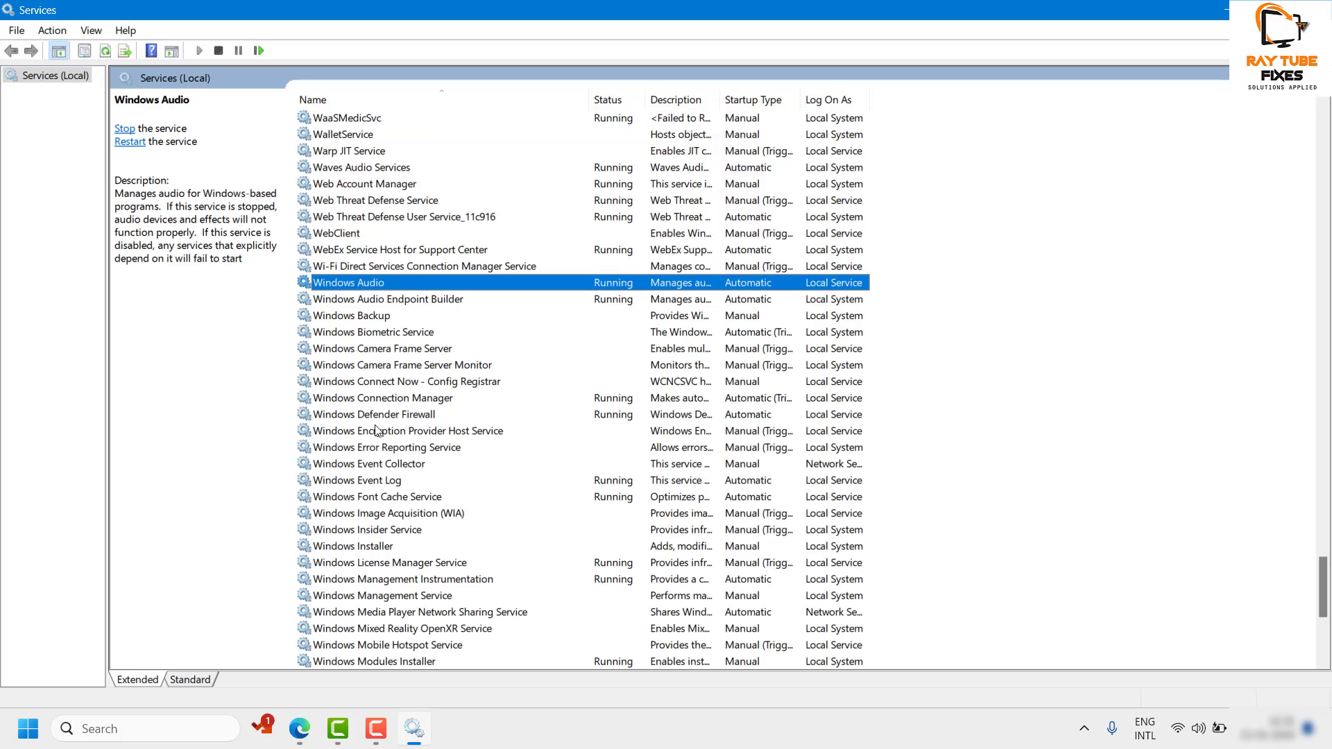
{"action": "left_click", "coordinate": [408, 318]}
{"action": "left_click", "coordinate": [413, 299]}
{"action": "right_click", "coordinate": [414, 302]}
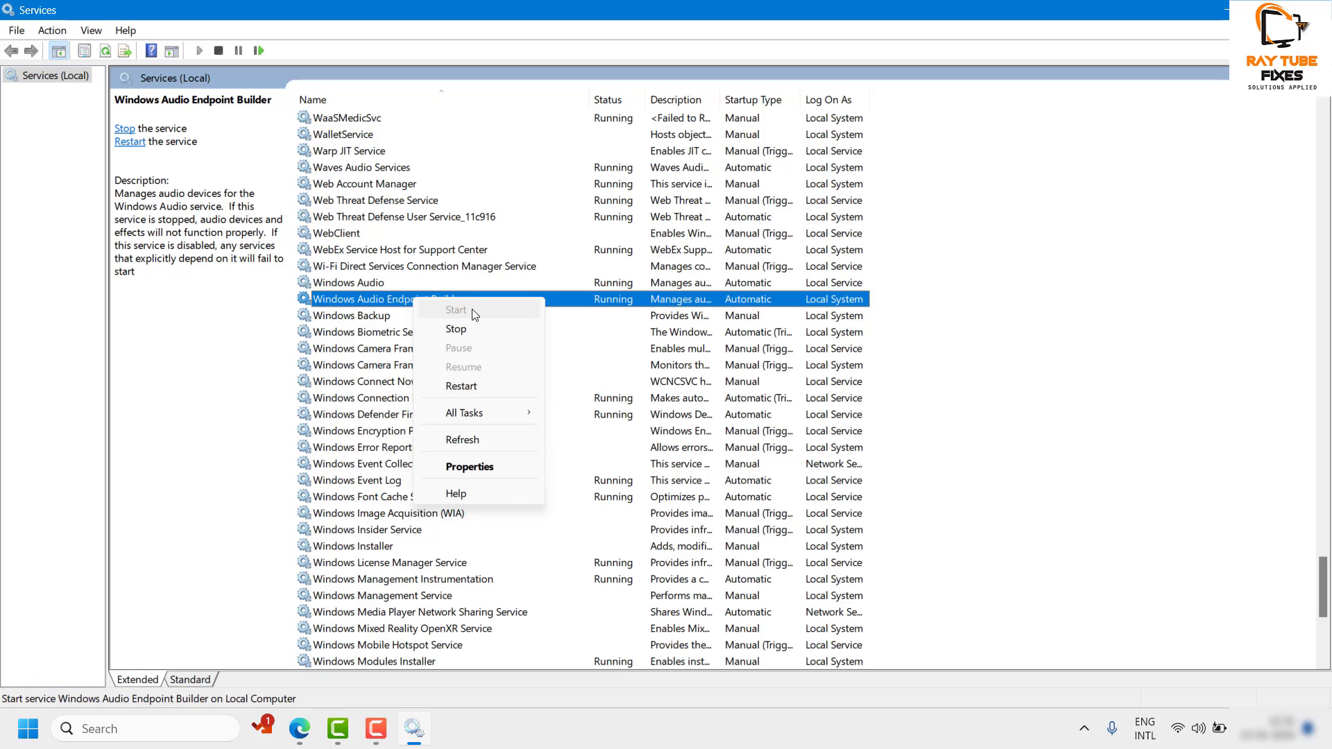
{"action": "mouse_move", "coordinate": [476, 415]}
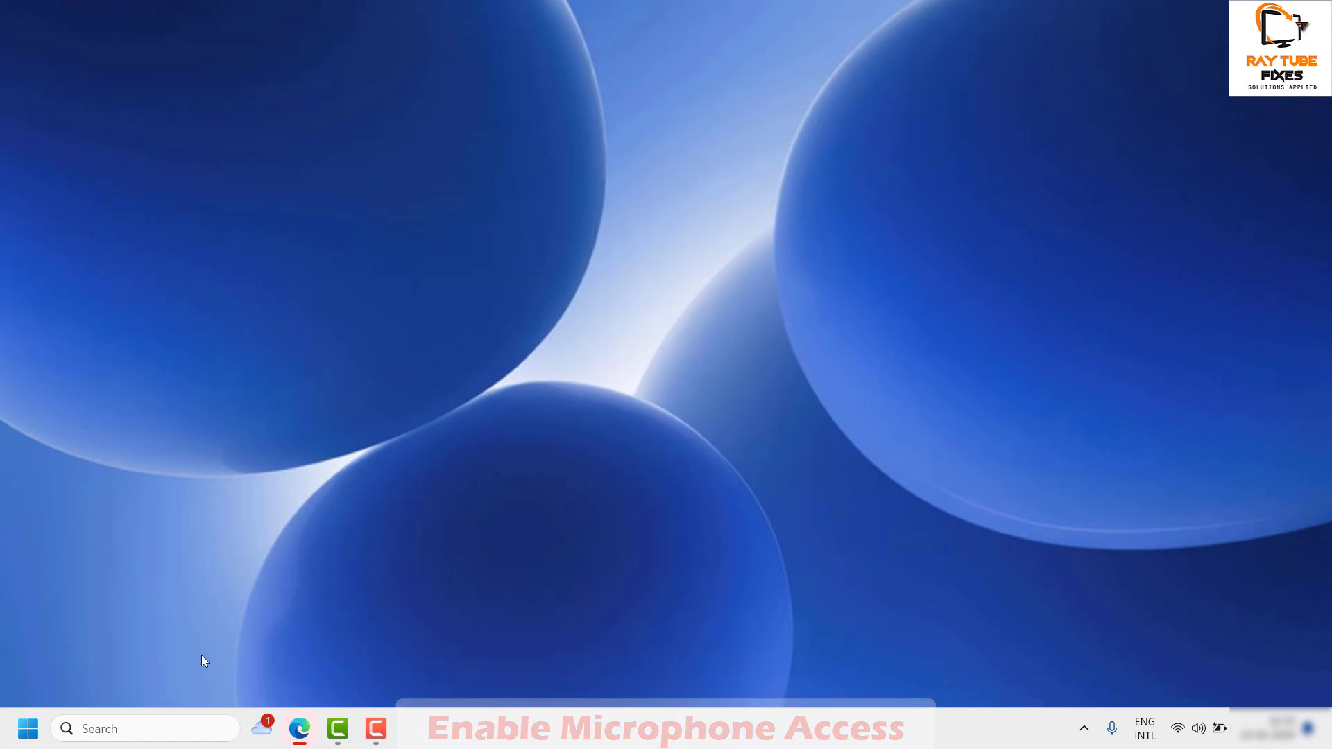
Review the microphone access permissions for the device and its apps under Privacy & security, and close Settings.
{"action": "right_click", "coordinate": [28, 732]}
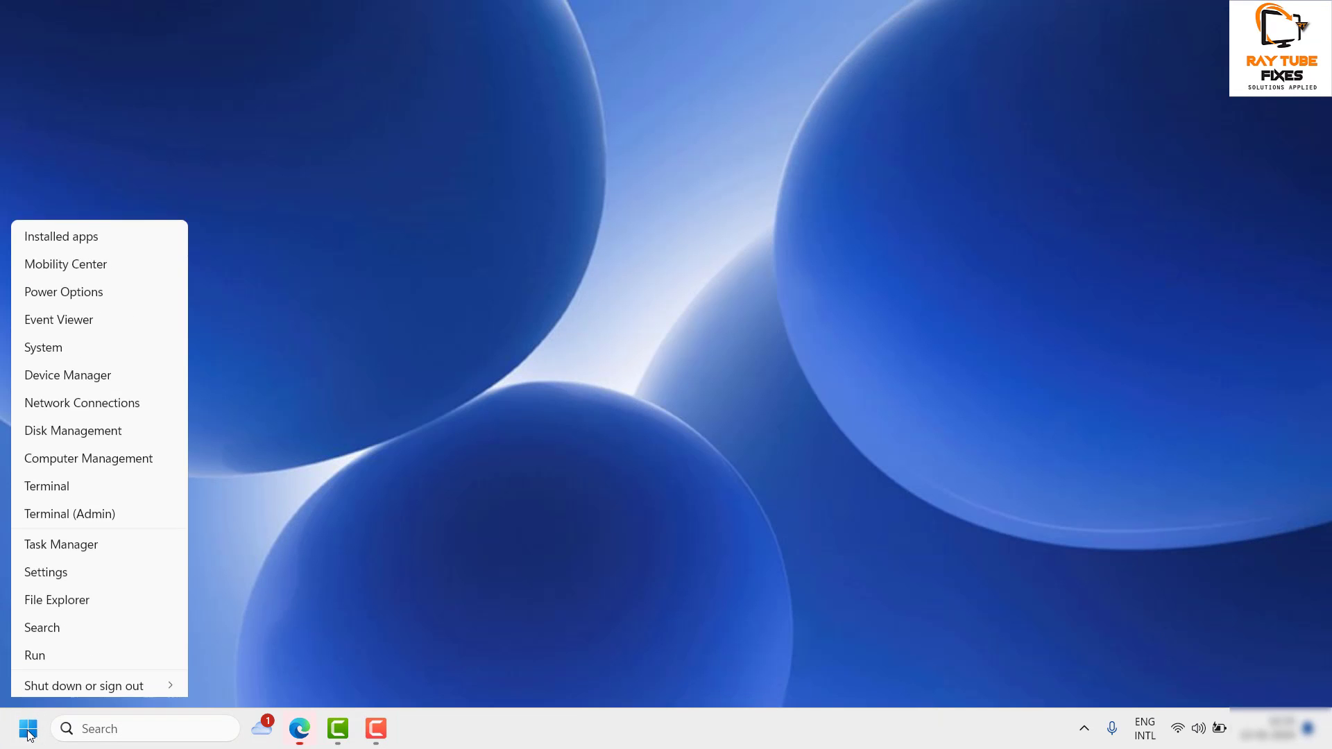
{"action": "left_click", "coordinate": [66, 536]}
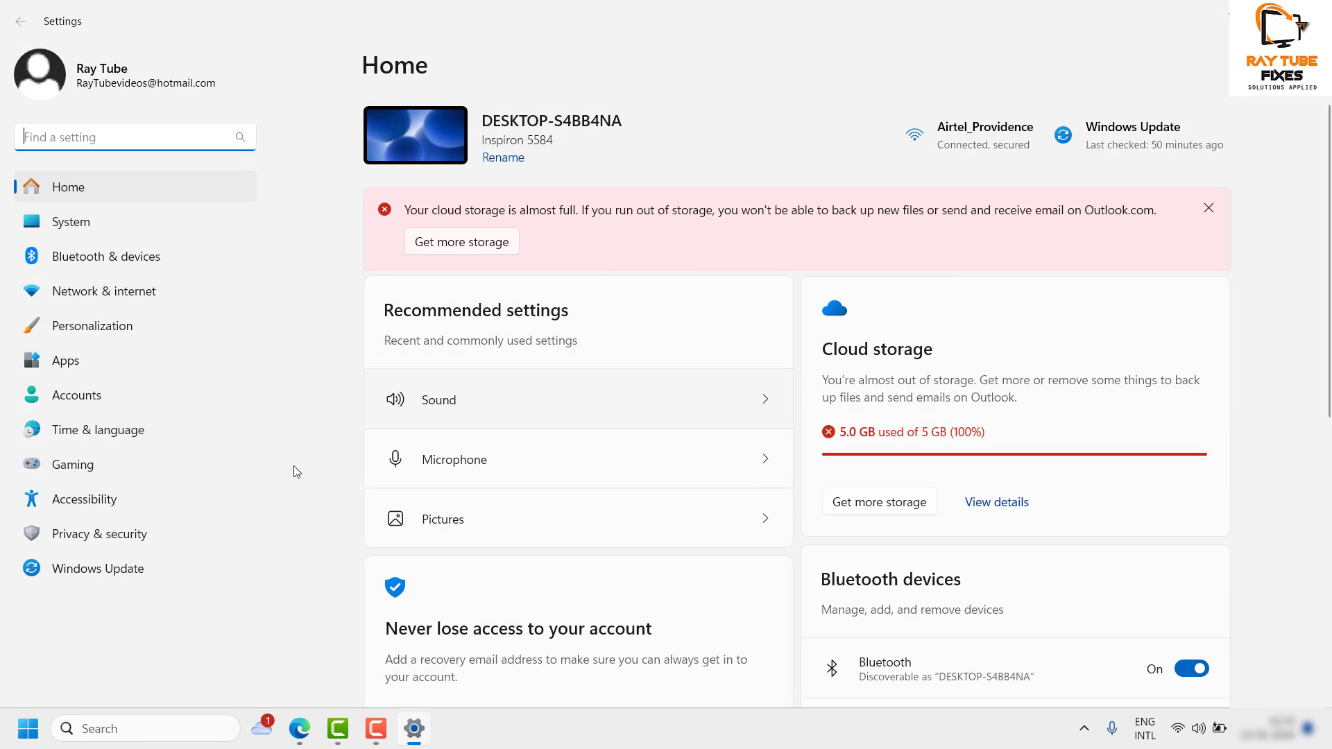
{"action": "left_click", "coordinate": [115, 538]}
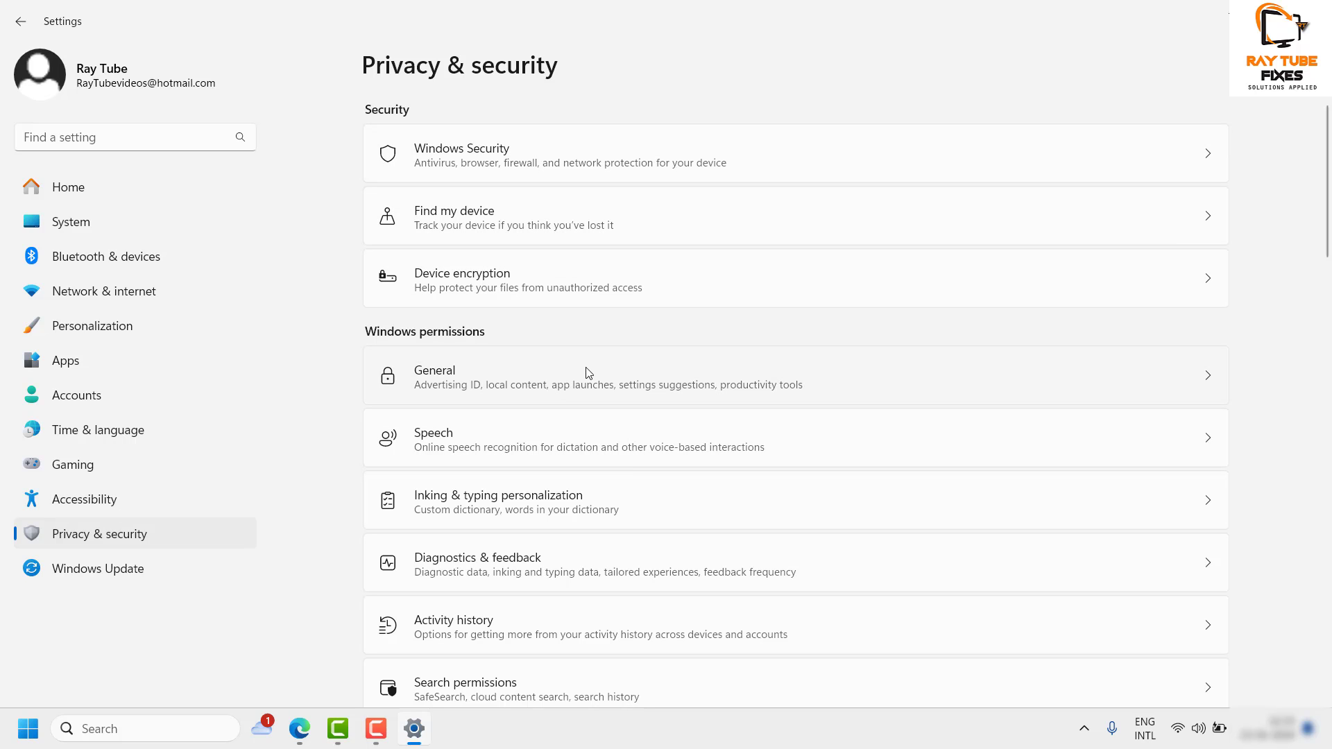
{"action": "scroll", "coordinate": [803, 425], "scroll_direction": "down", "scroll_amount": 2}
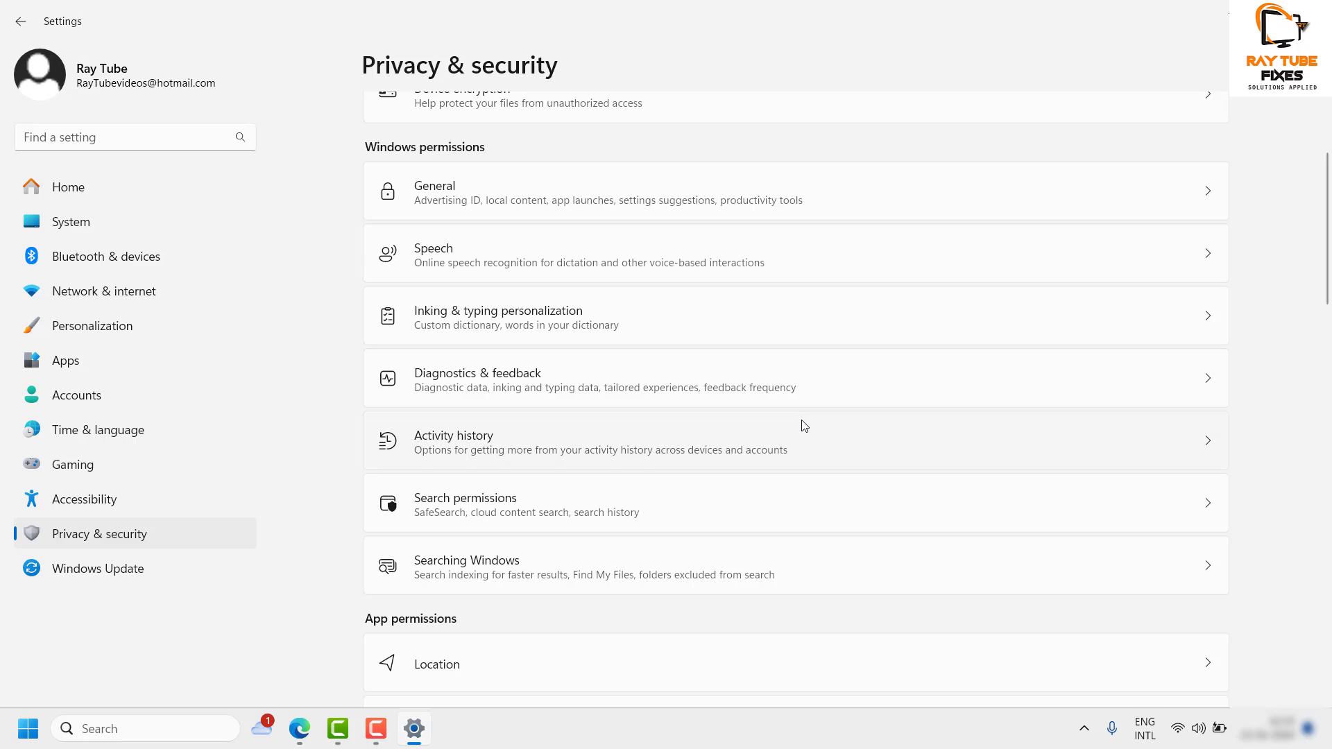
{"action": "scroll", "coordinate": [803, 424], "scroll_direction": "down", "scroll_amount": 5}
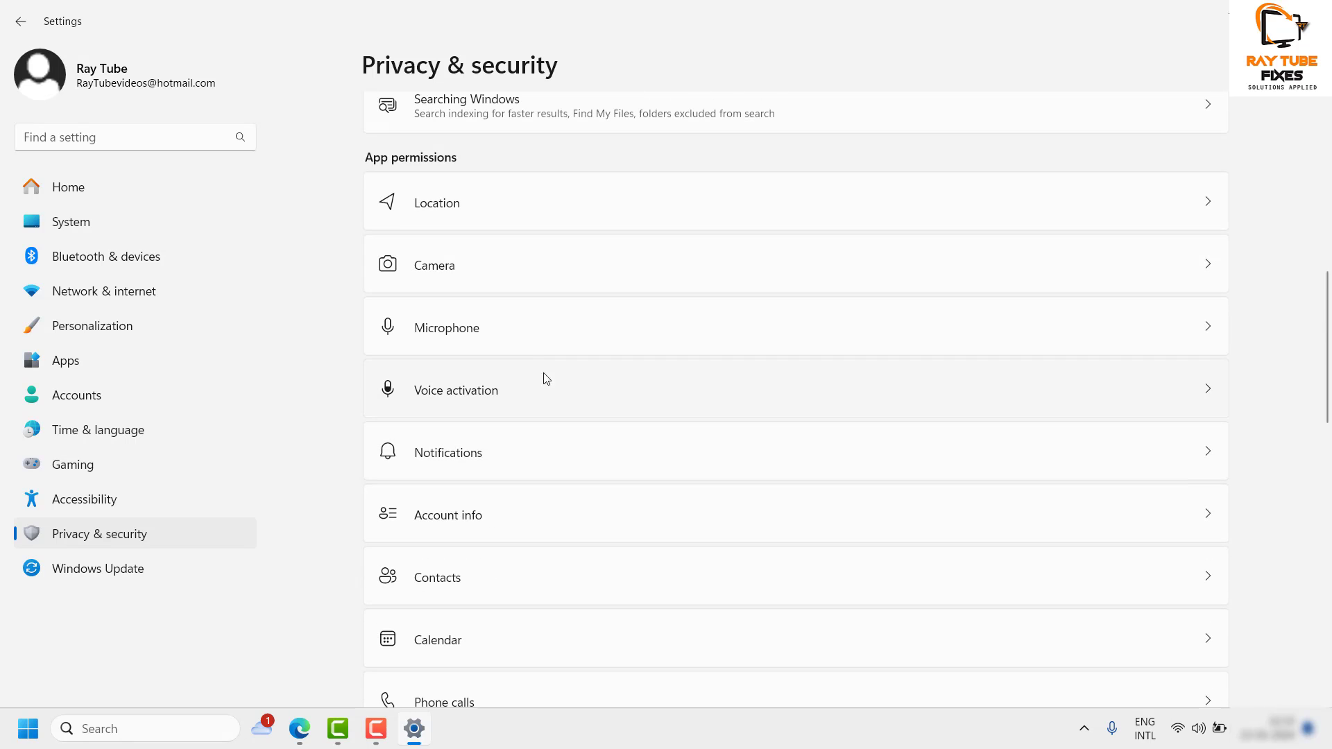
{"action": "left_click", "coordinate": [1205, 327]}
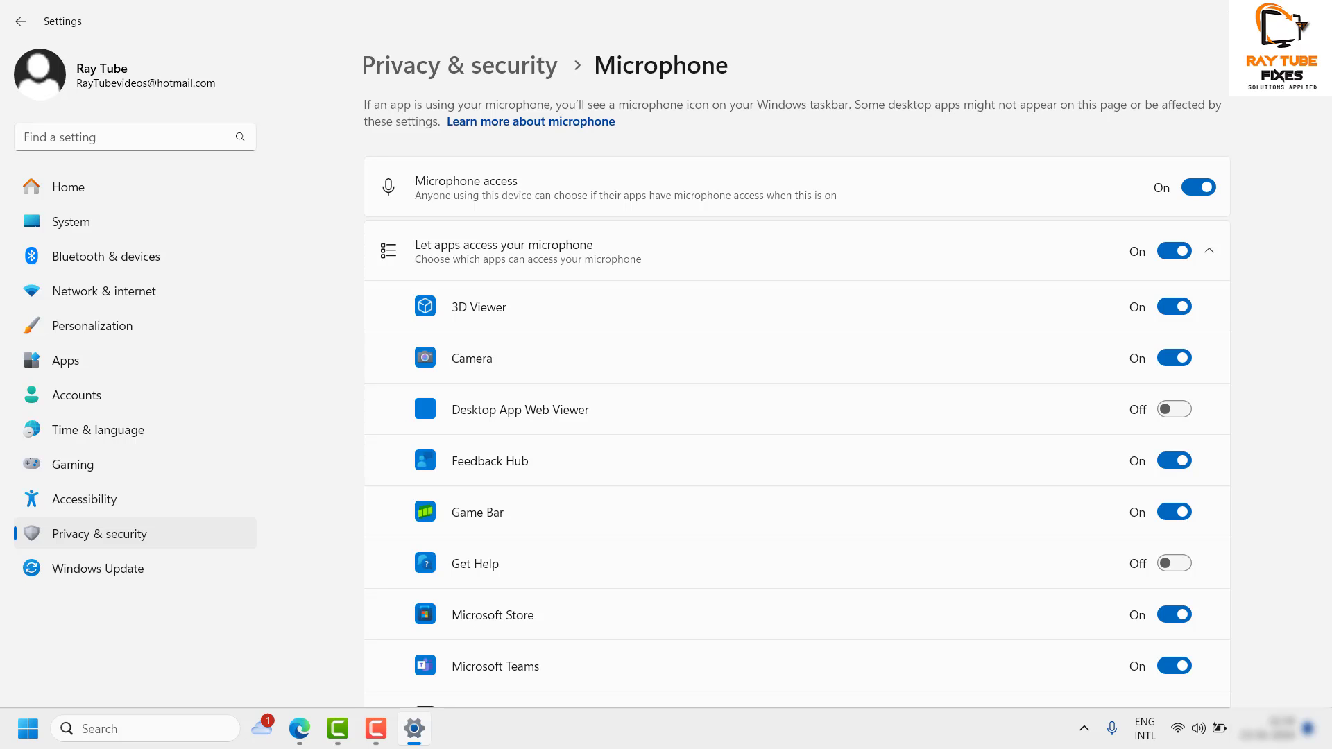
{"action": "key", "text": "alt+F4"}
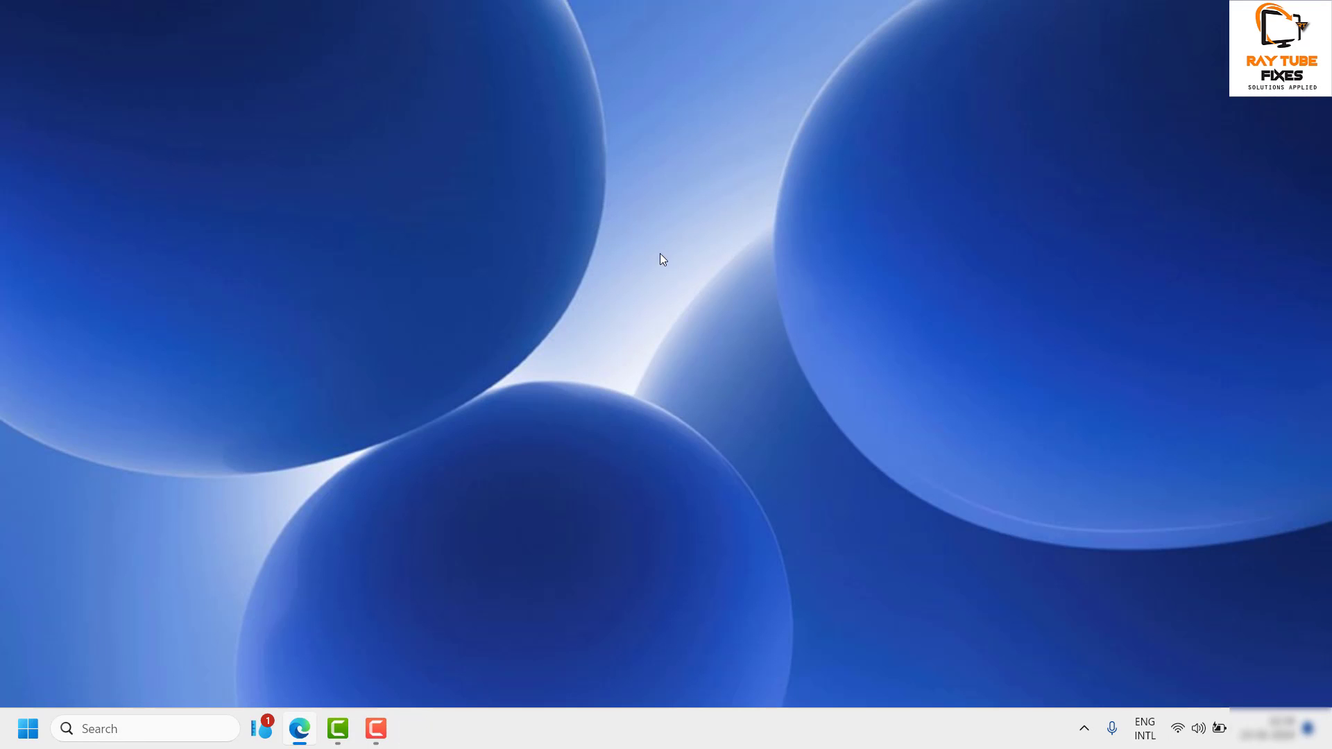